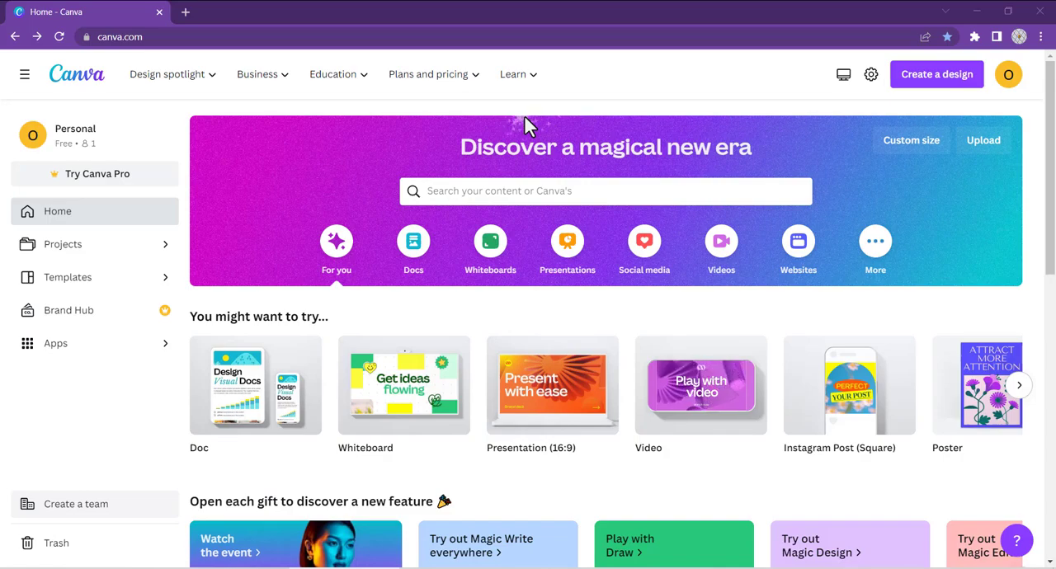
Step: Search the templates for "wedding invitation card"
left_click(433, 191)
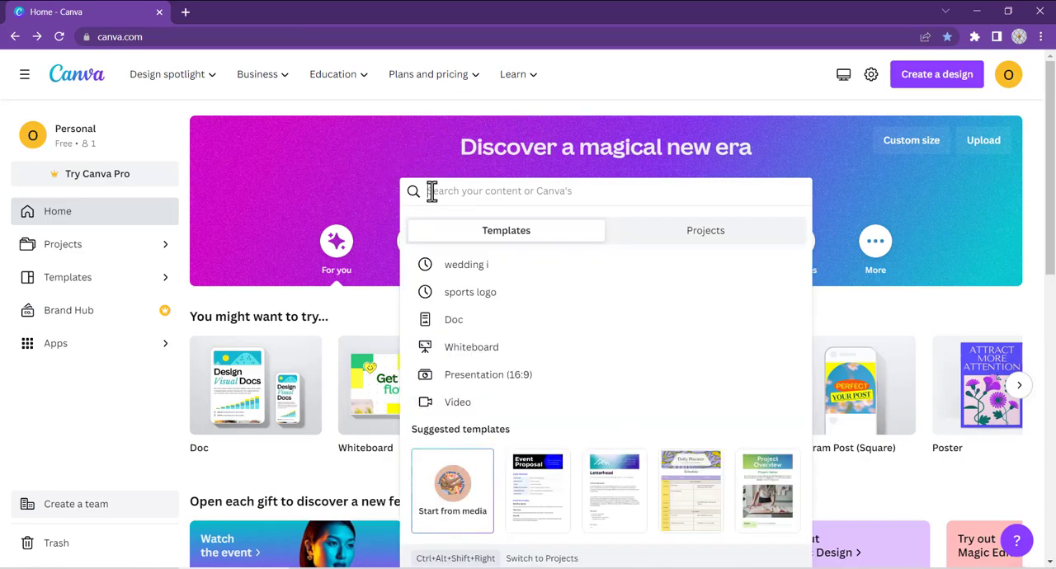
type("wedding")
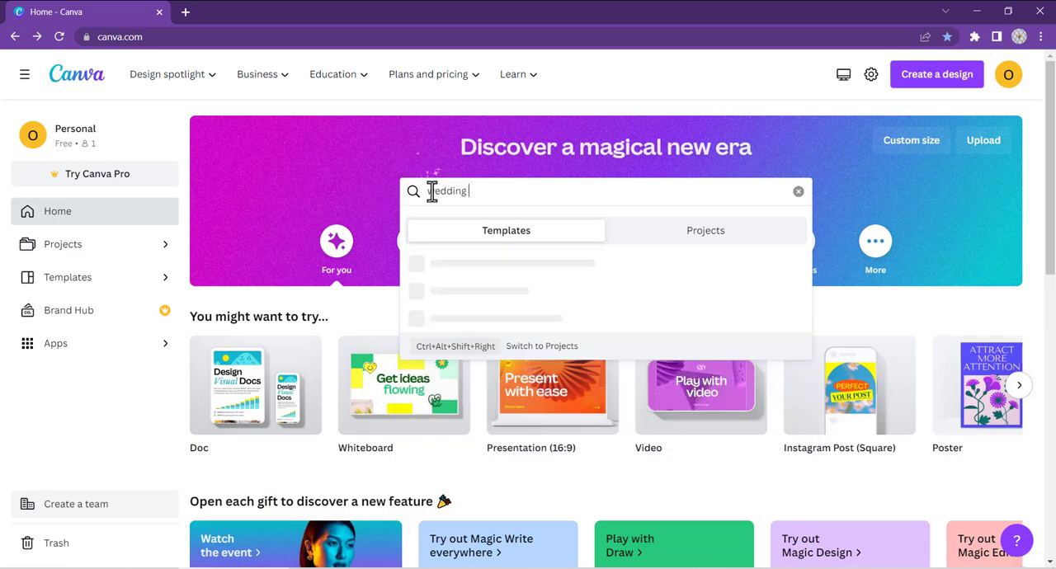
type(" invita")
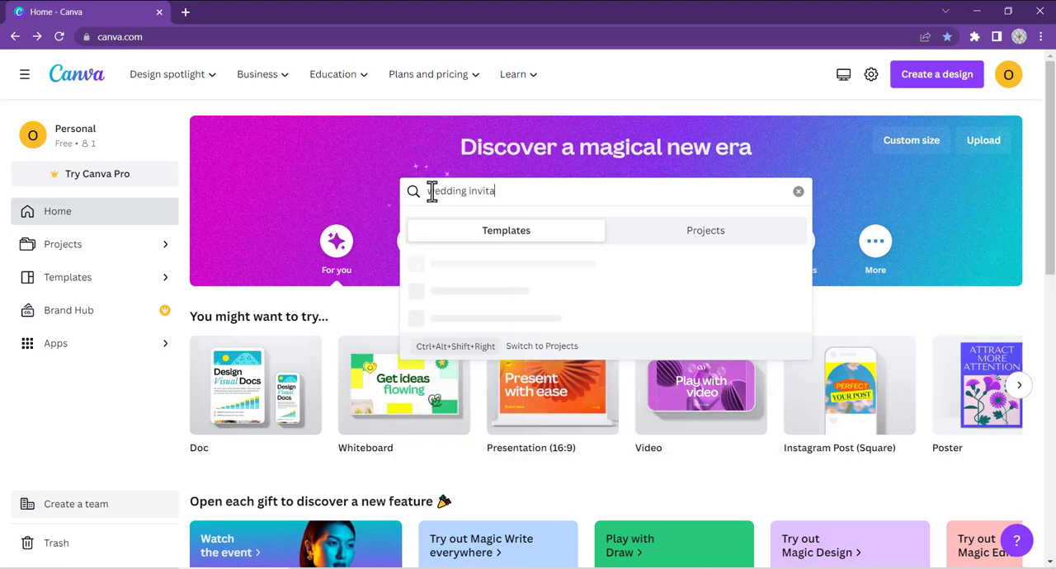
type("tion card")
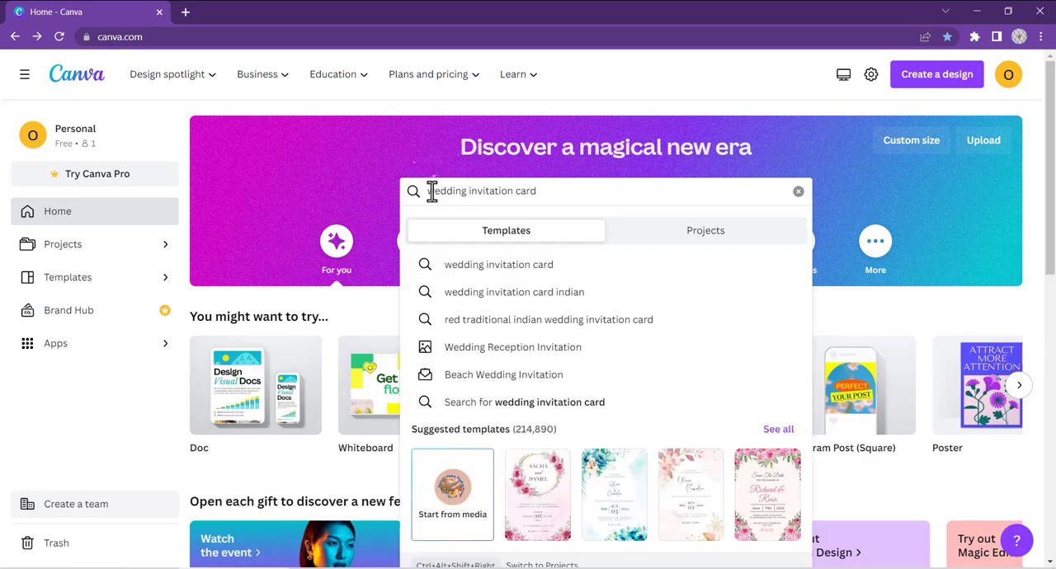
left_click(472, 272)
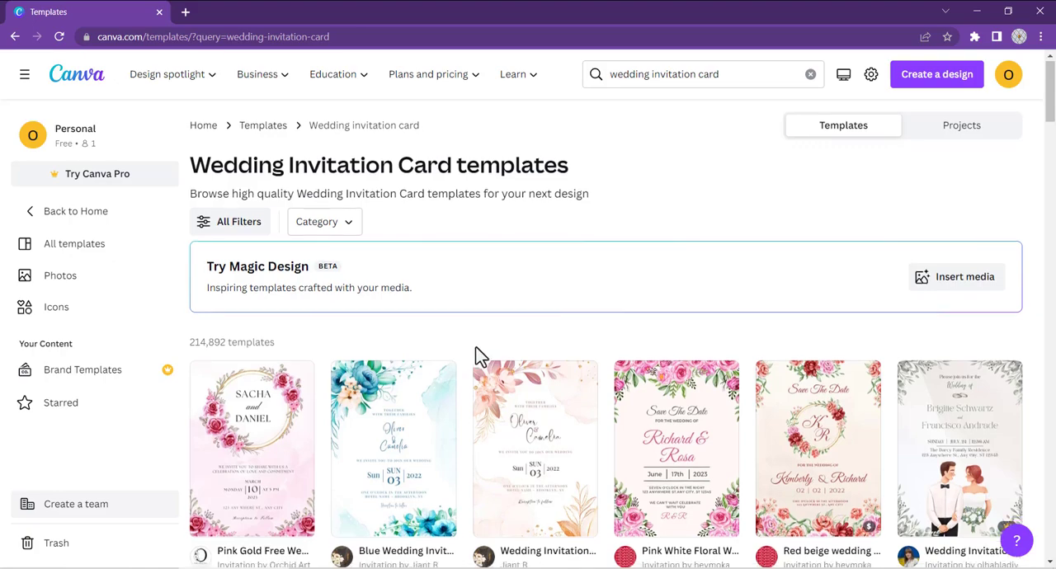
Step: Browse the wedding invitation card templates and check which ones are marked as free, paid or Pro
scroll(476, 354, "down", 2)
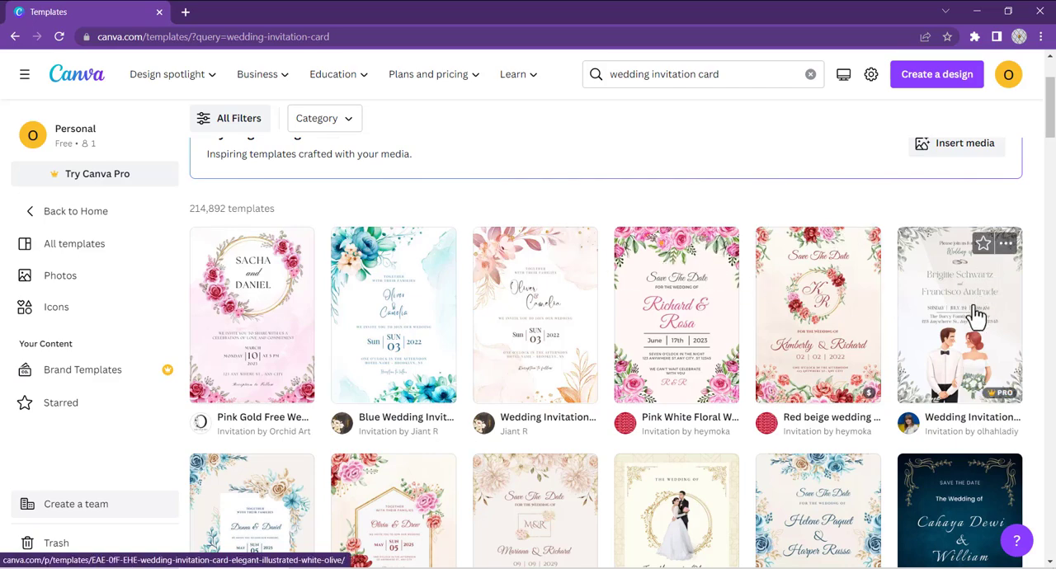
scroll(861, 337, "down", 1)
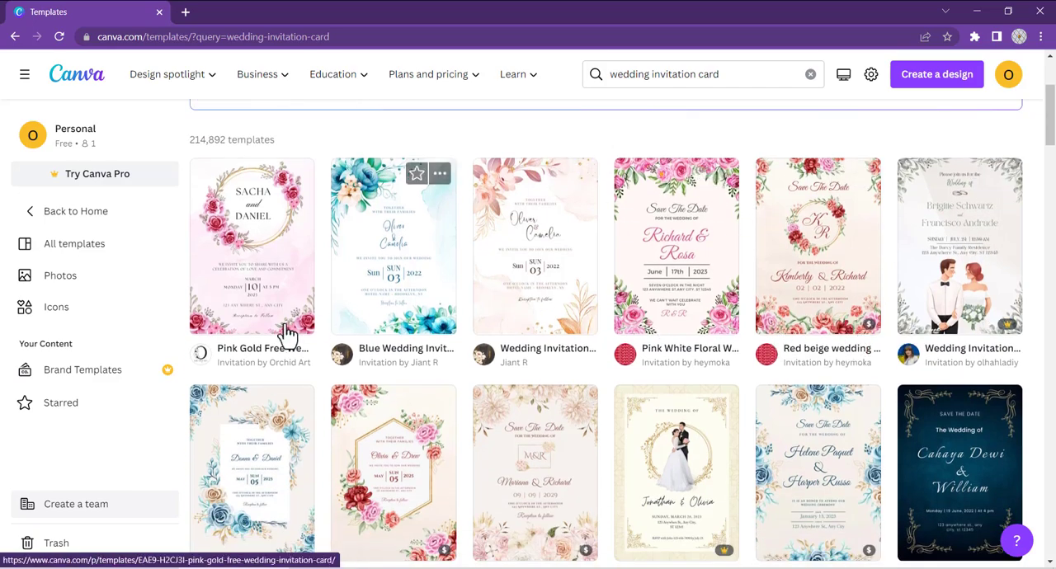
scroll(495, 380, "down", 2)
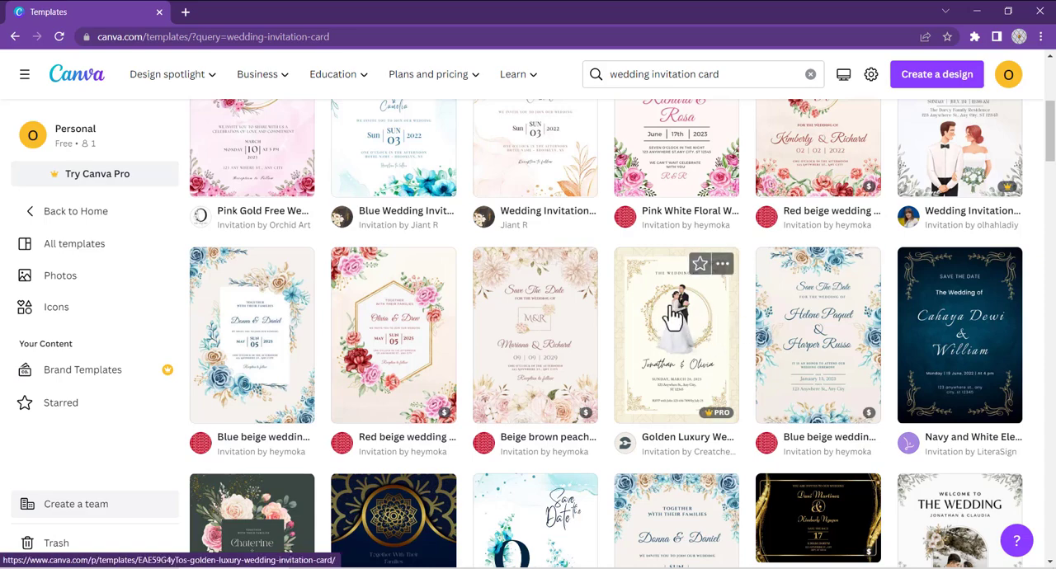
scroll(946, 330, "down", 1)
scroll(946, 330, "down", 1)
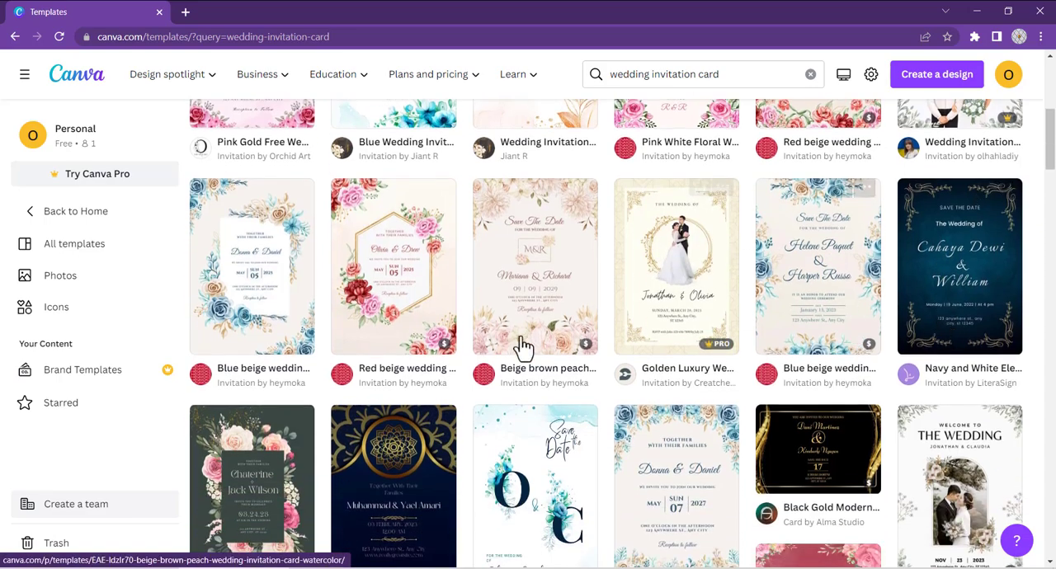
scroll(272, 421, "down", 1)
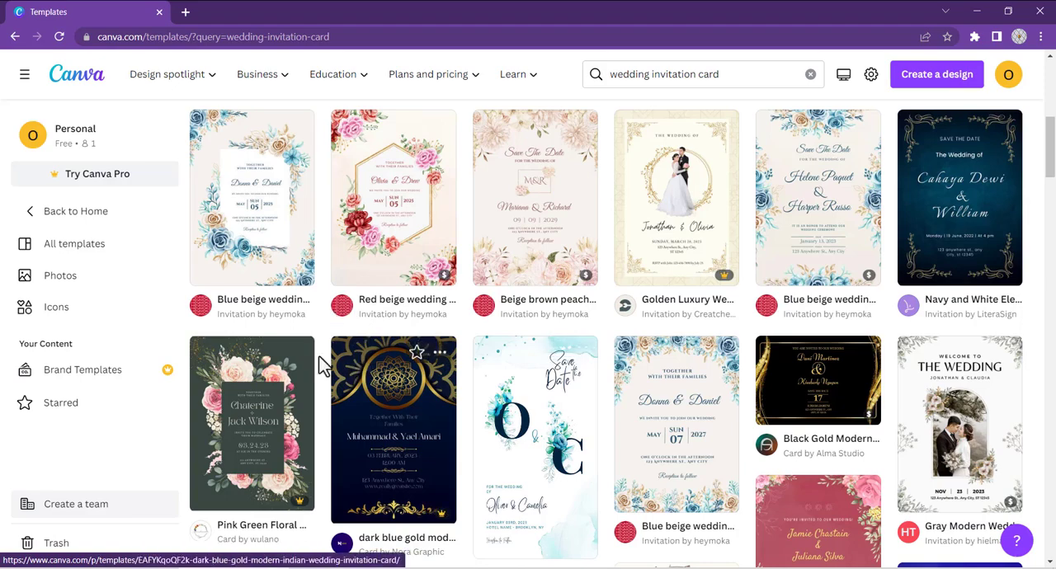
scroll(318, 364, "down", 1)
scroll(525, 314, "up", 5)
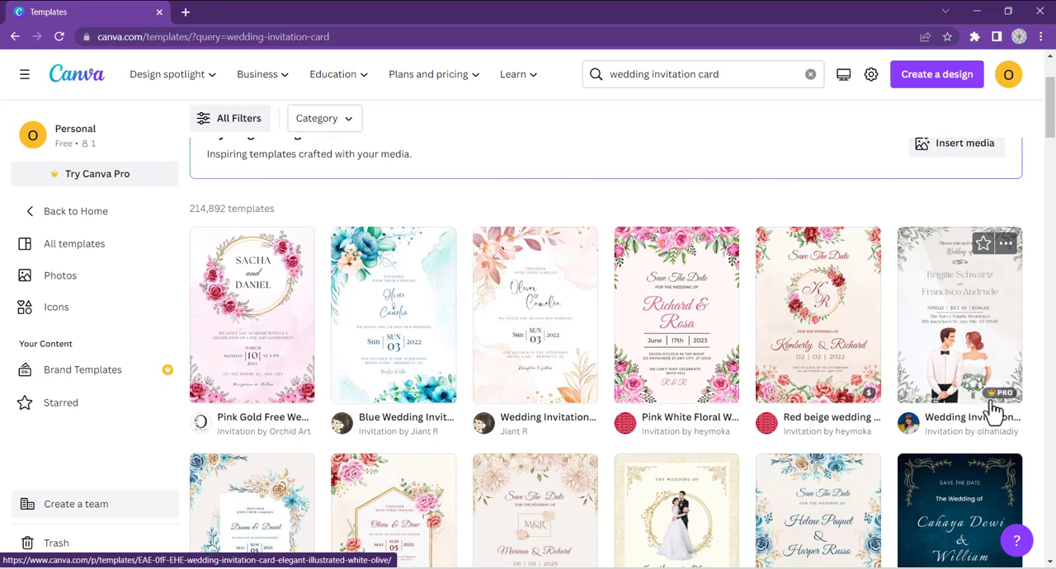
mouse_move(996, 402)
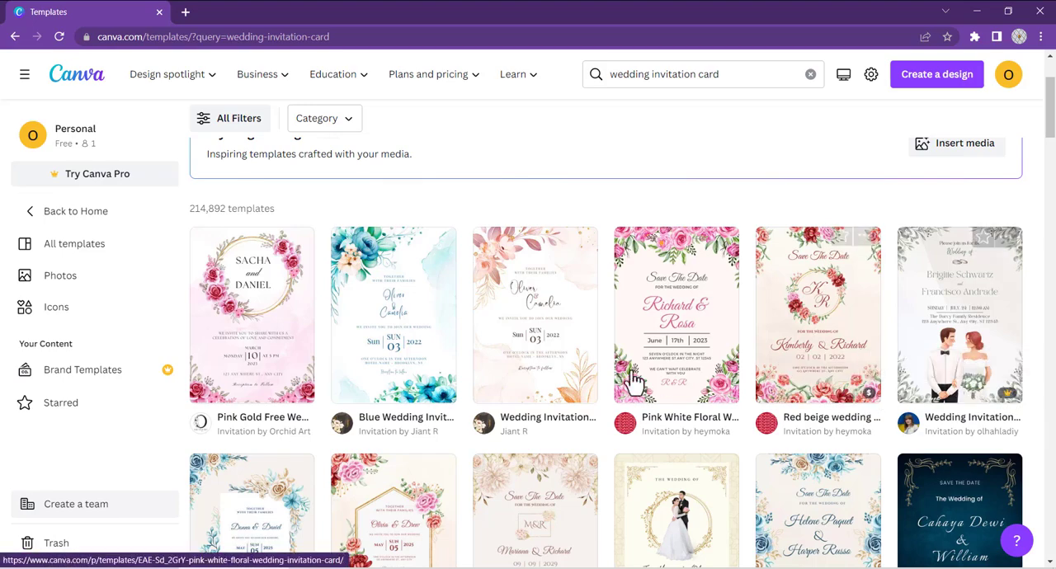
scroll(634, 381, "down", 2)
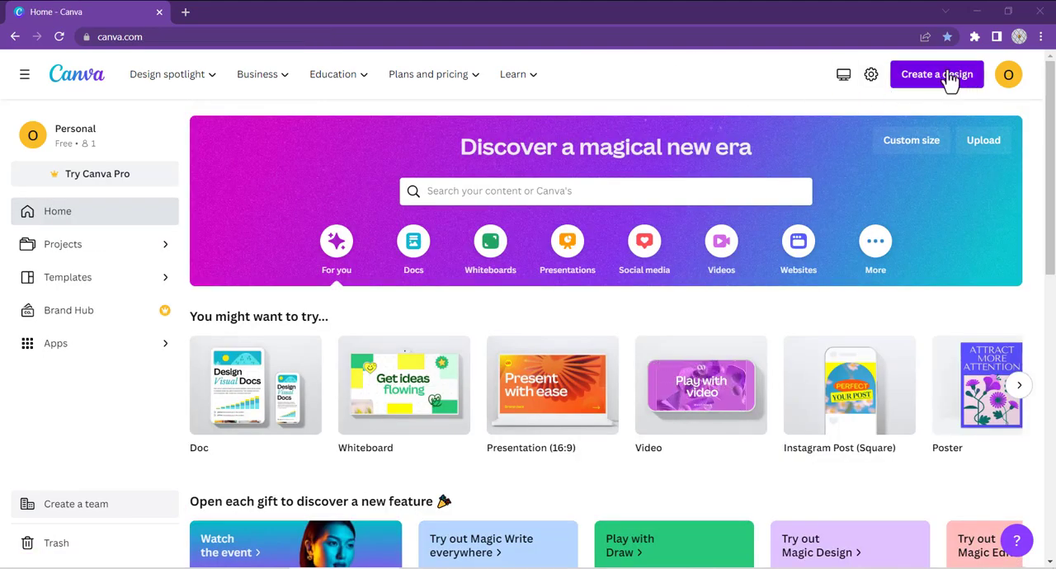
Step: Create a new blank design of the type Invitation Card, 4 × 8 in
left_click(930, 84)
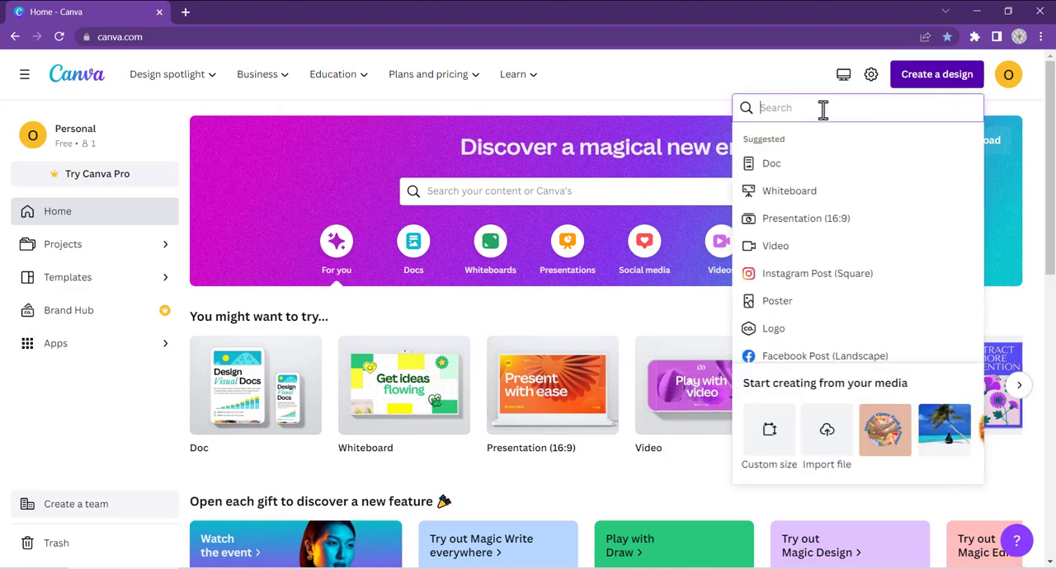
type("i")
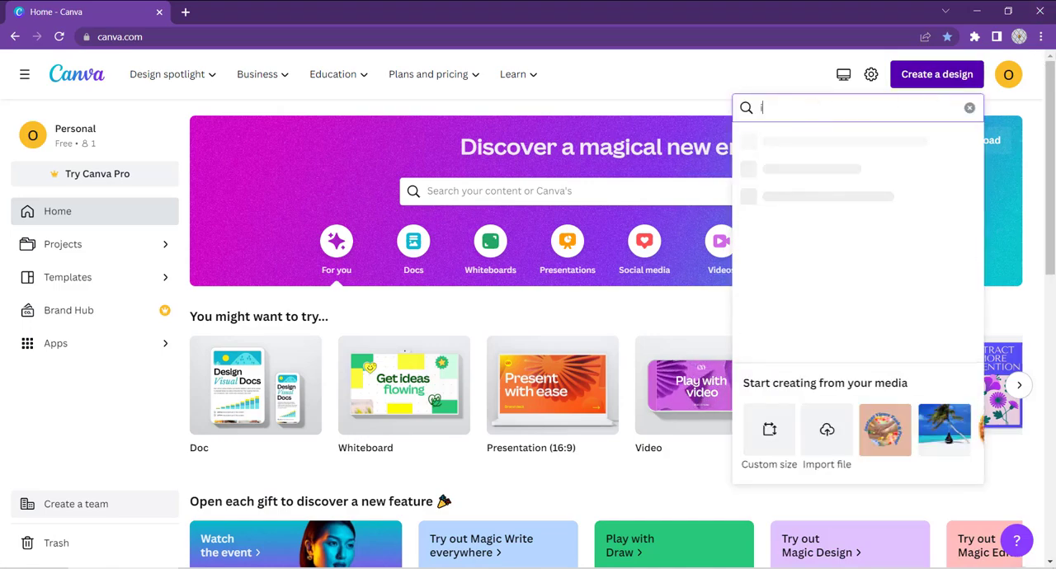
type("nvitat")
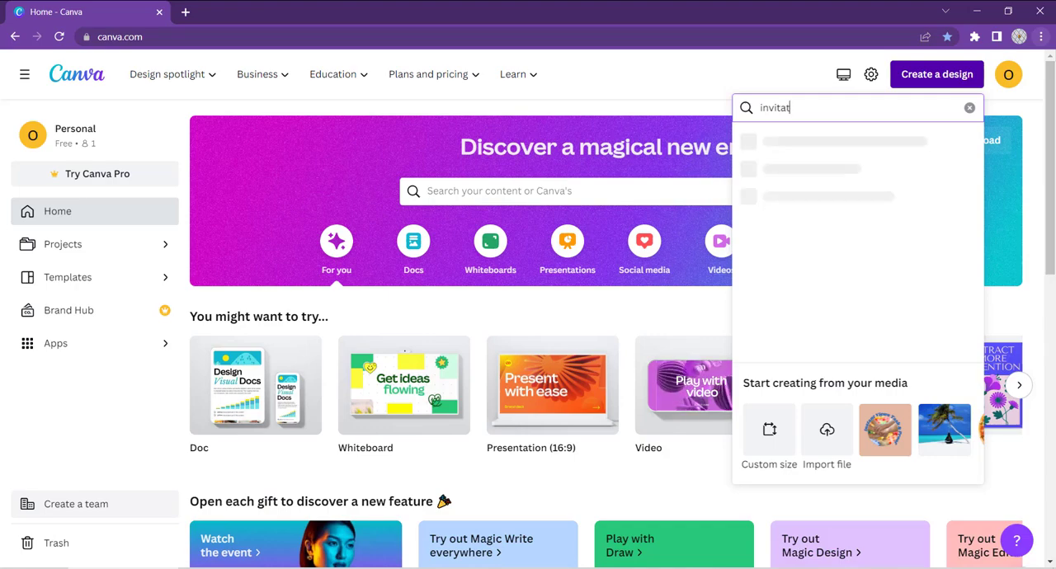
type("ion car")
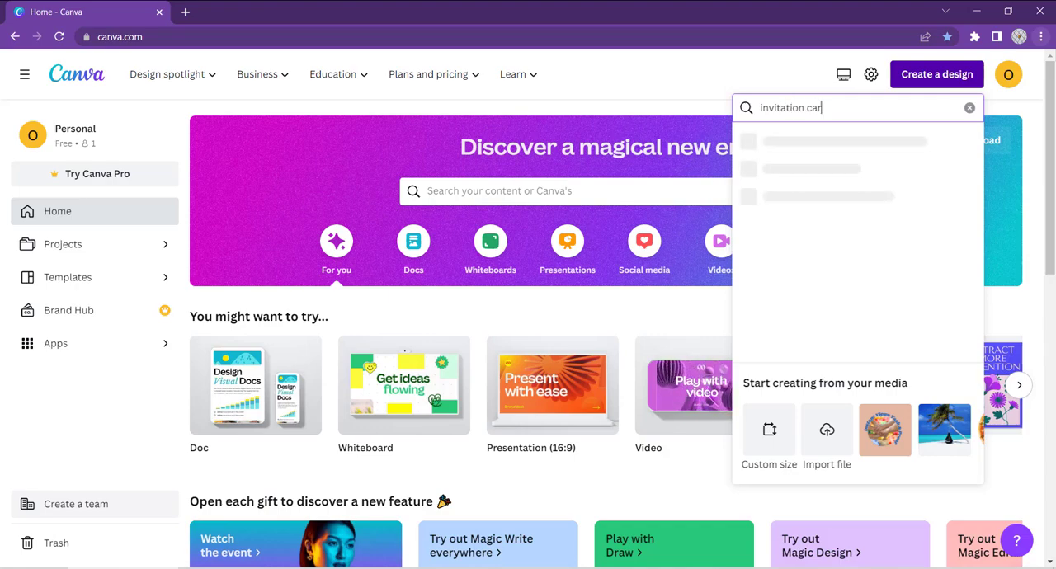
type("d")
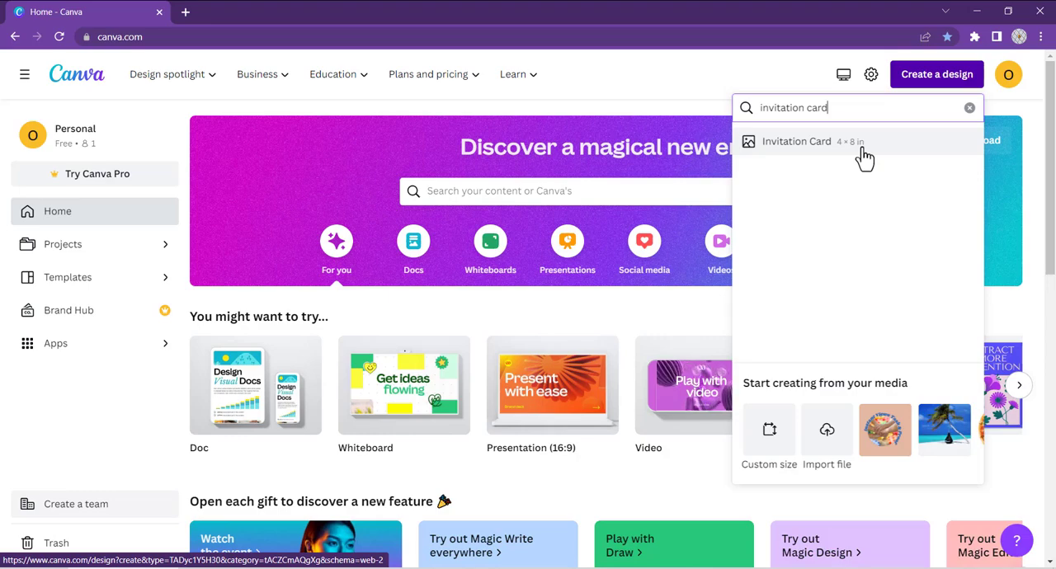
left_click(801, 152)
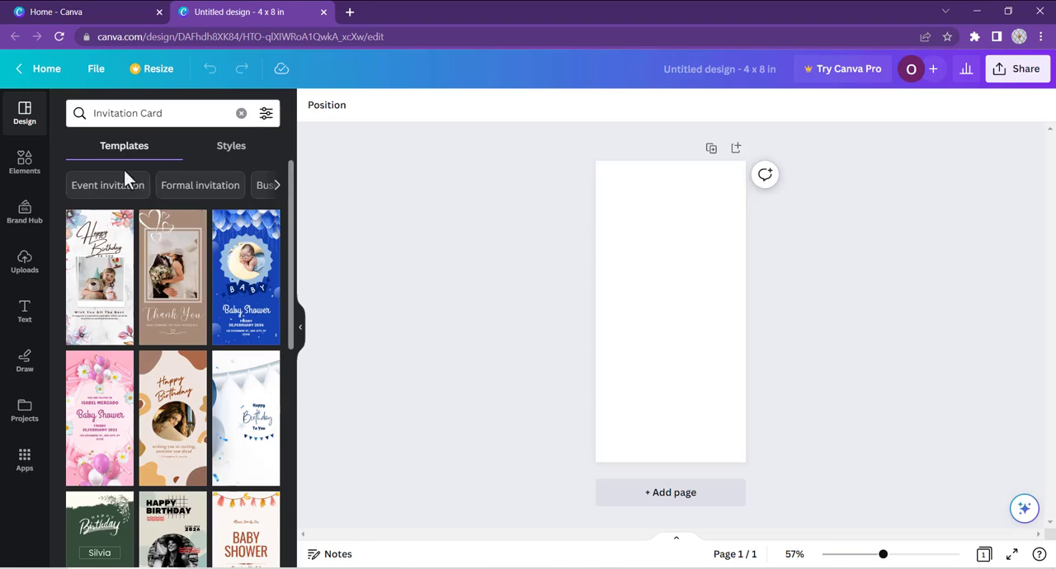
scroll(184, 261, "down", 1)
scroll(202, 262, "down", 2)
scroll(197, 297, "down", 2)
scroll(99, 276, "up", 1)
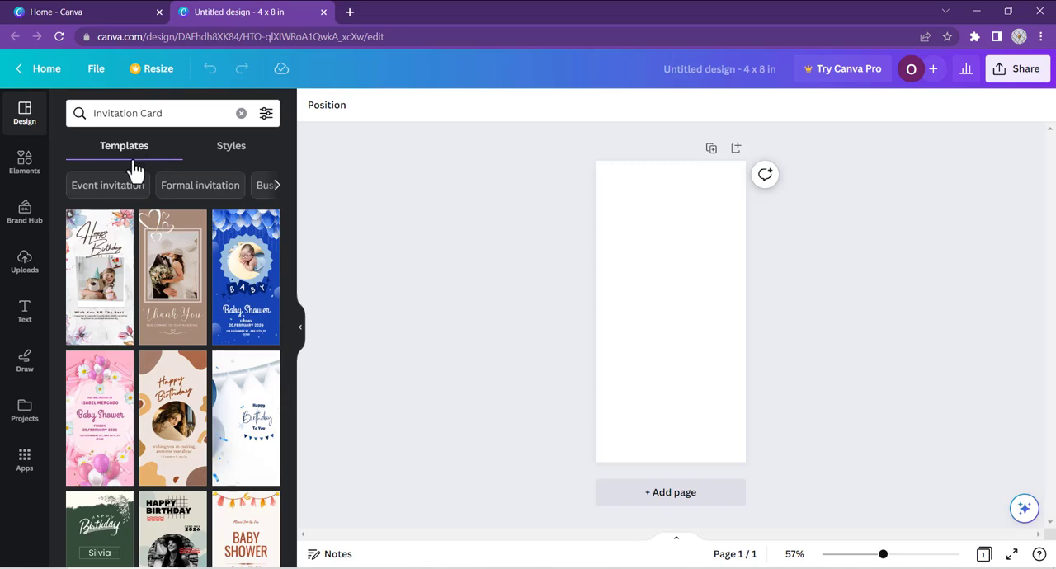
Step: Change the blank page's background color to red
left_click(625, 208)
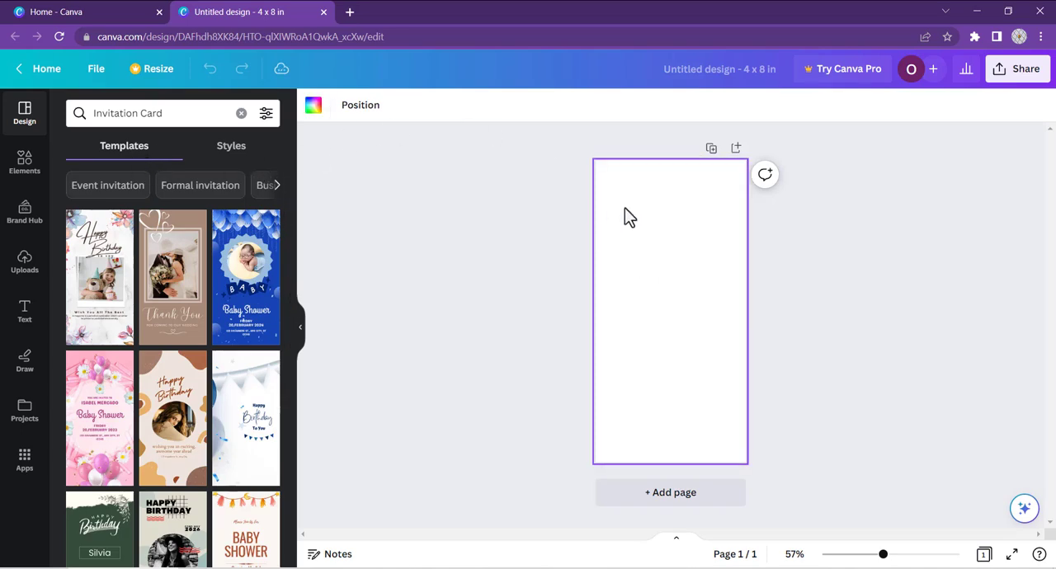
left_click(313, 106)
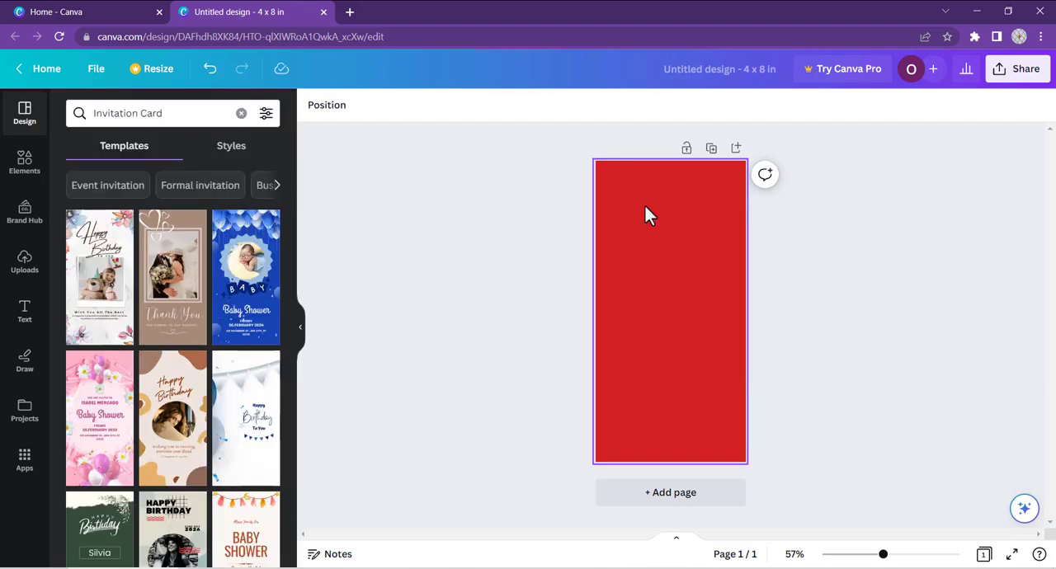
Step: Search the elements for mandala' and show all matching graphics
left_click(31, 169)
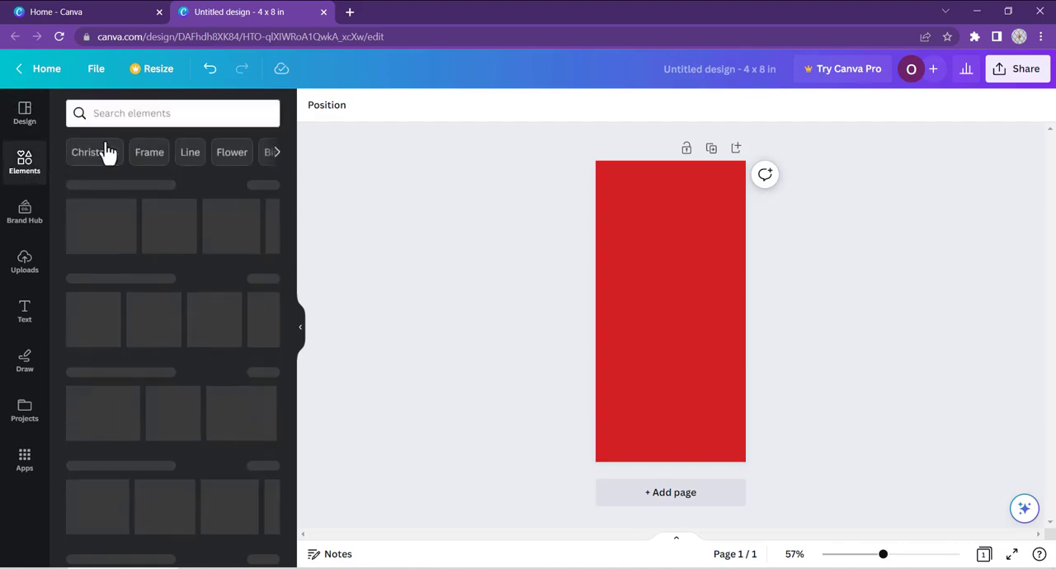
left_click(107, 118)
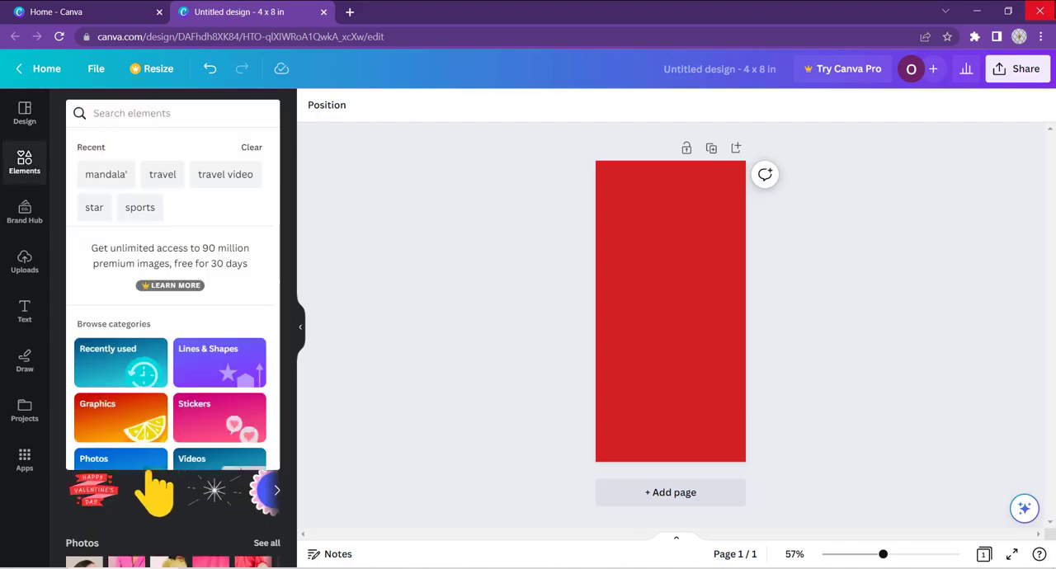
type("mandala")
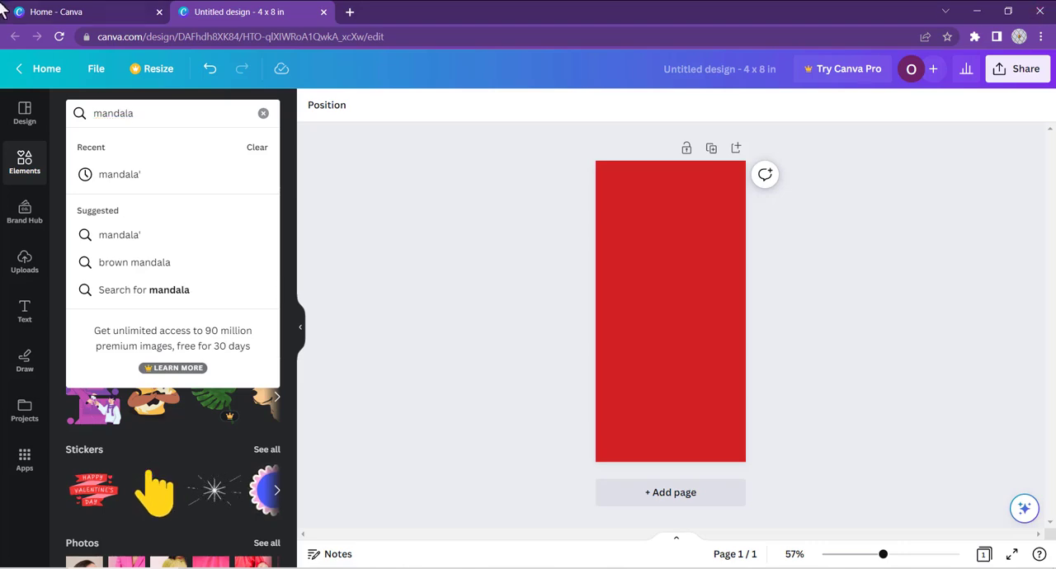
left_click(124, 177)
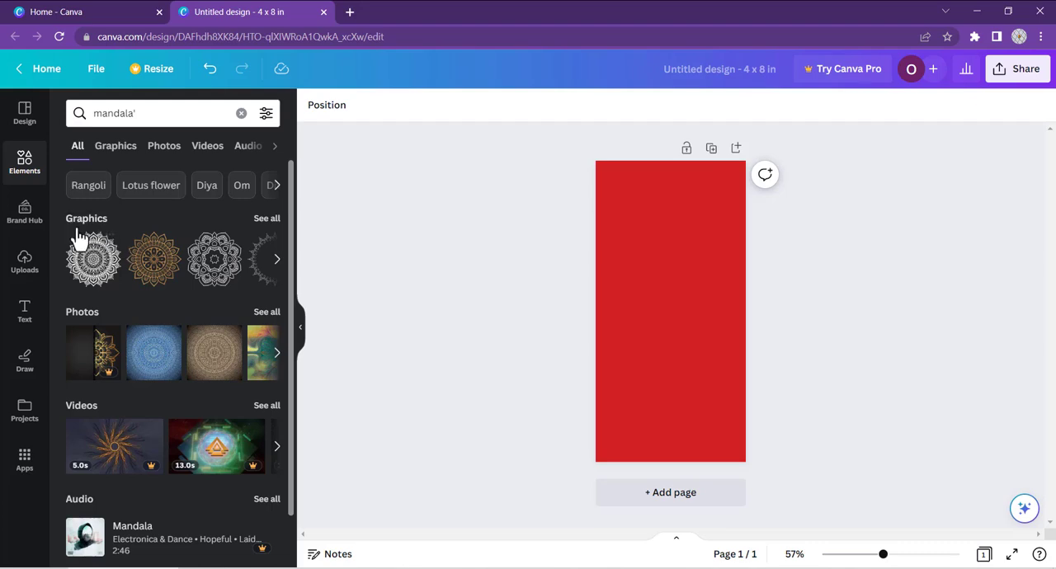
left_click(266, 219)
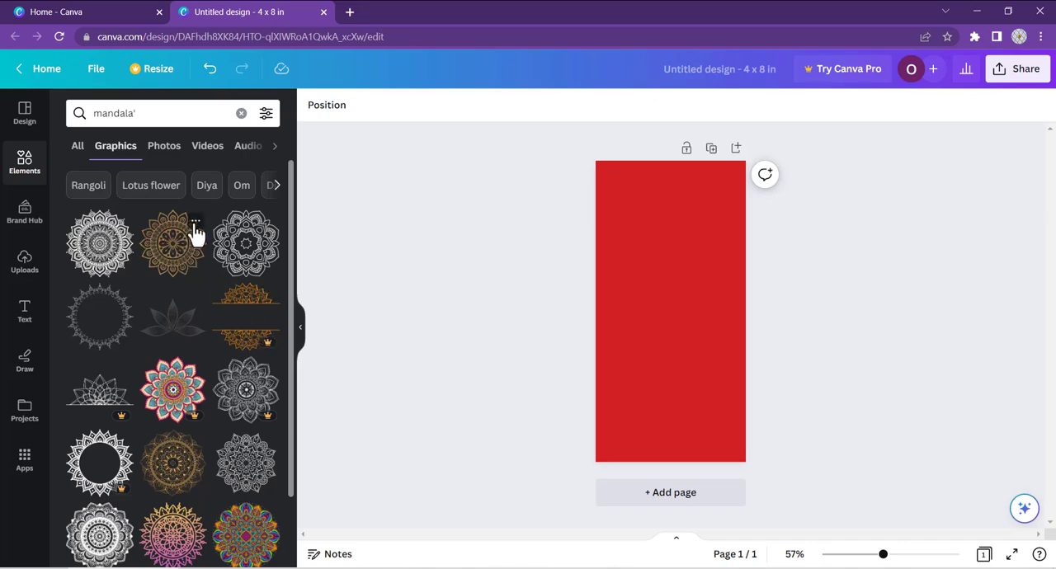
Step: Add the golden mandala graphic, centered in the card's upper half, and set its transparency to 41
left_click(201, 258)
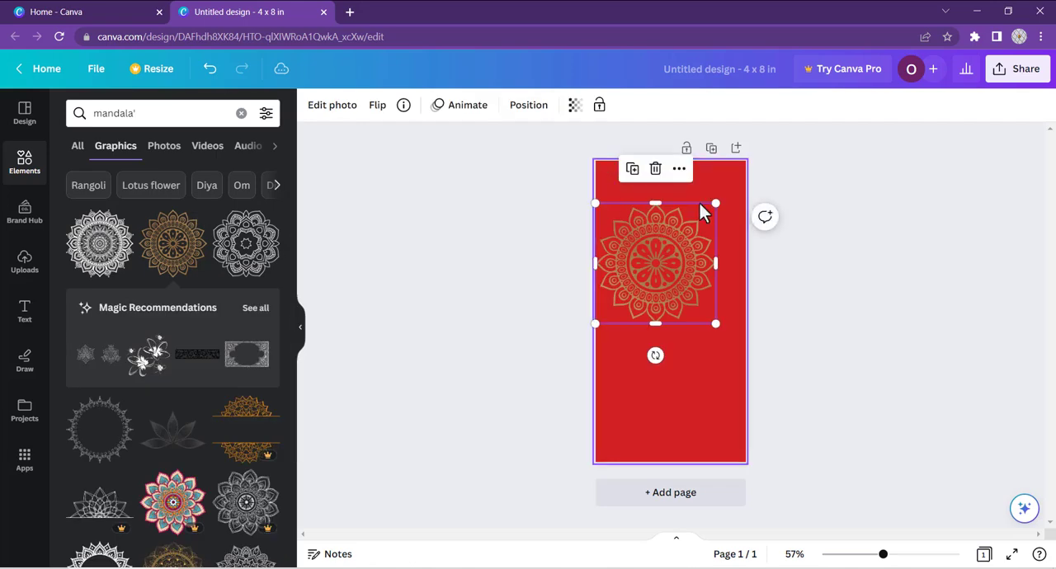
left_click_drag(687, 255, 690, 258)
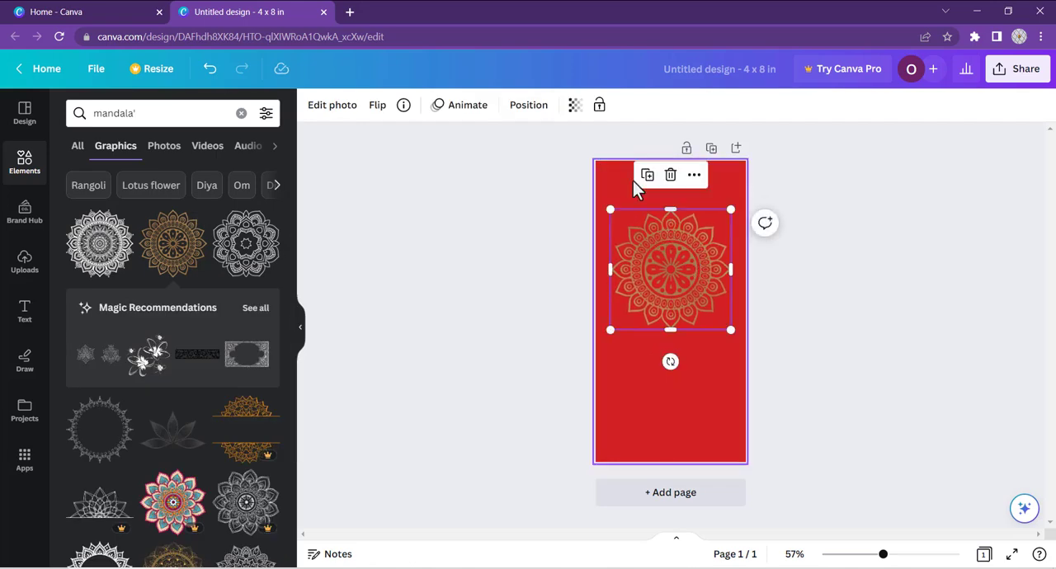
left_click(575, 108)
left_click(497, 159)
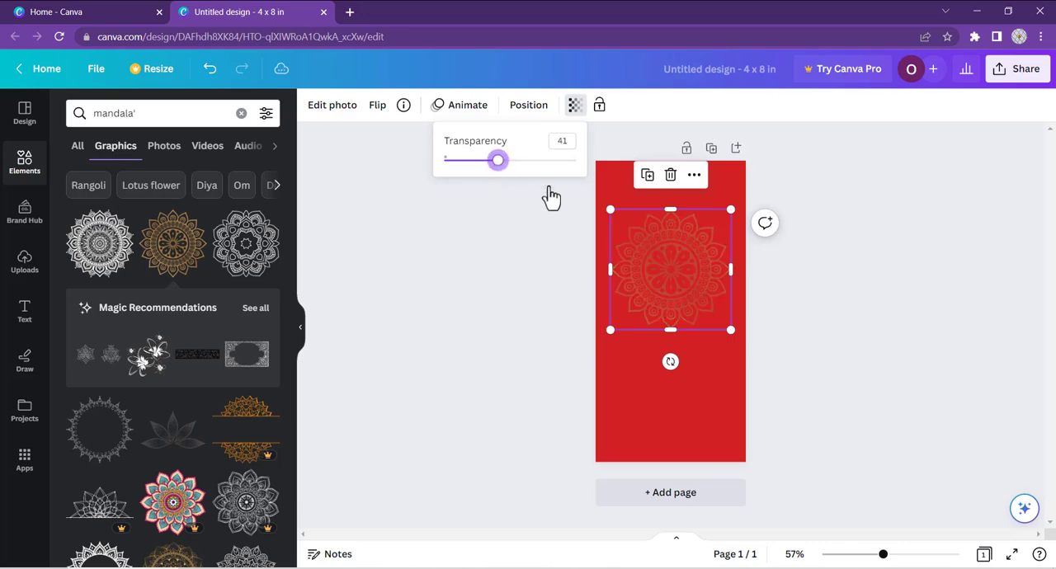
left_click_drag(668, 258, 669, 246)
right_click(669, 247)
left_click(666, 256)
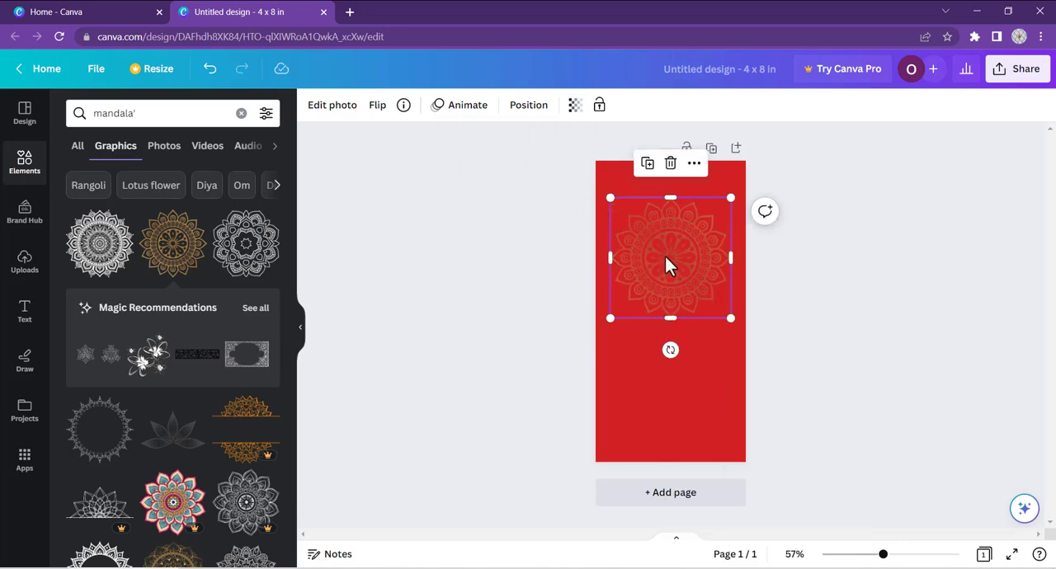
Step: Copy the faded mandala and place the pasted copy directly below the original, aligned with it
right_click(669, 244)
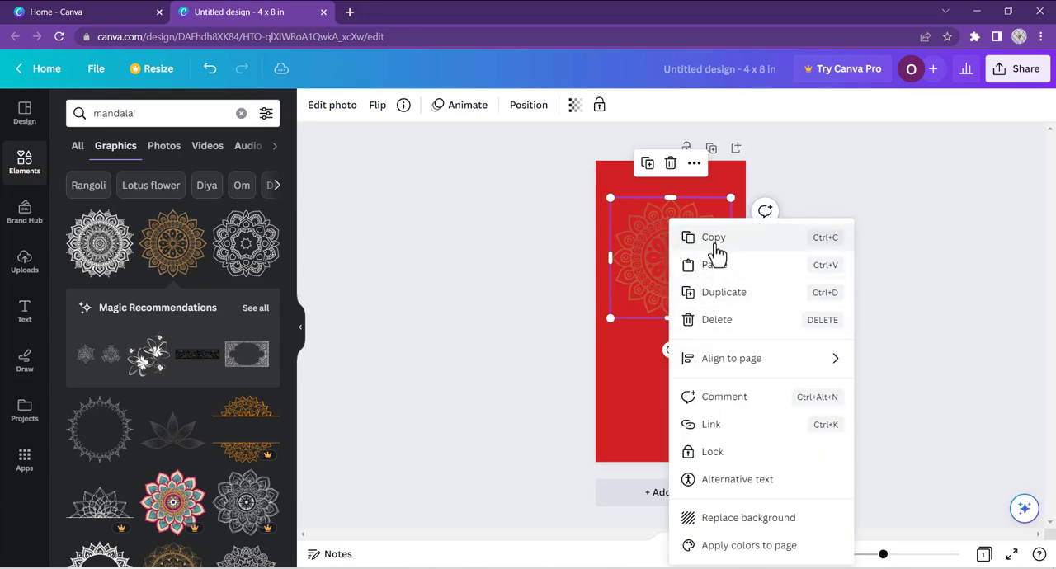
left_click(714, 240)
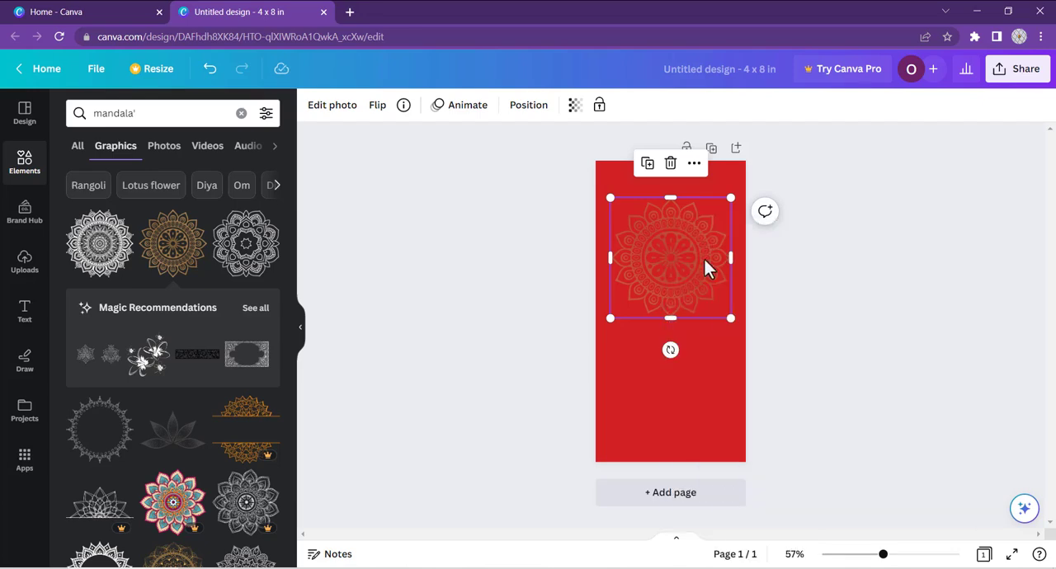
right_click(695, 330)
left_click(741, 376)
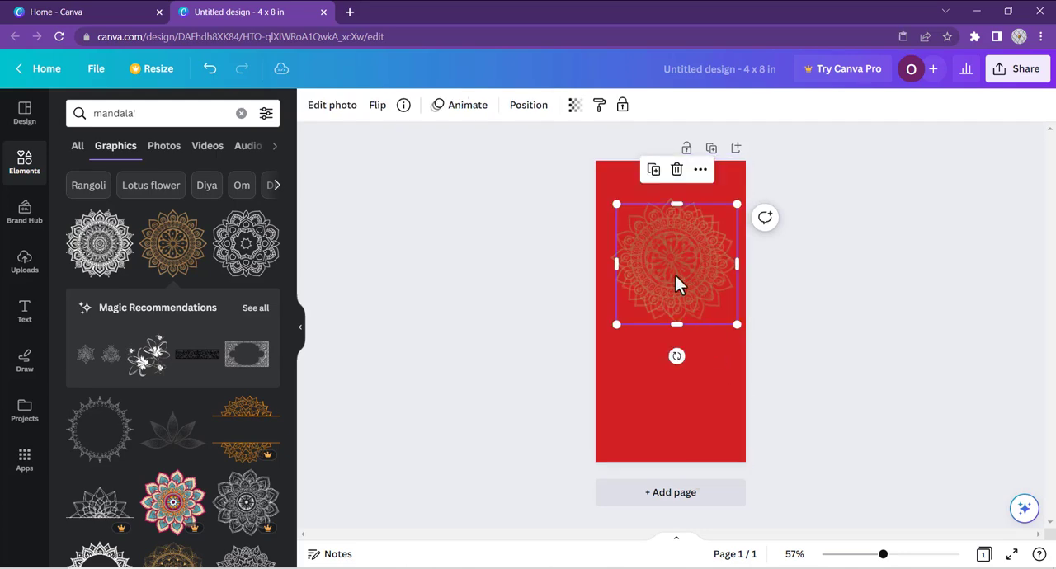
left_click_drag(674, 276, 666, 388)
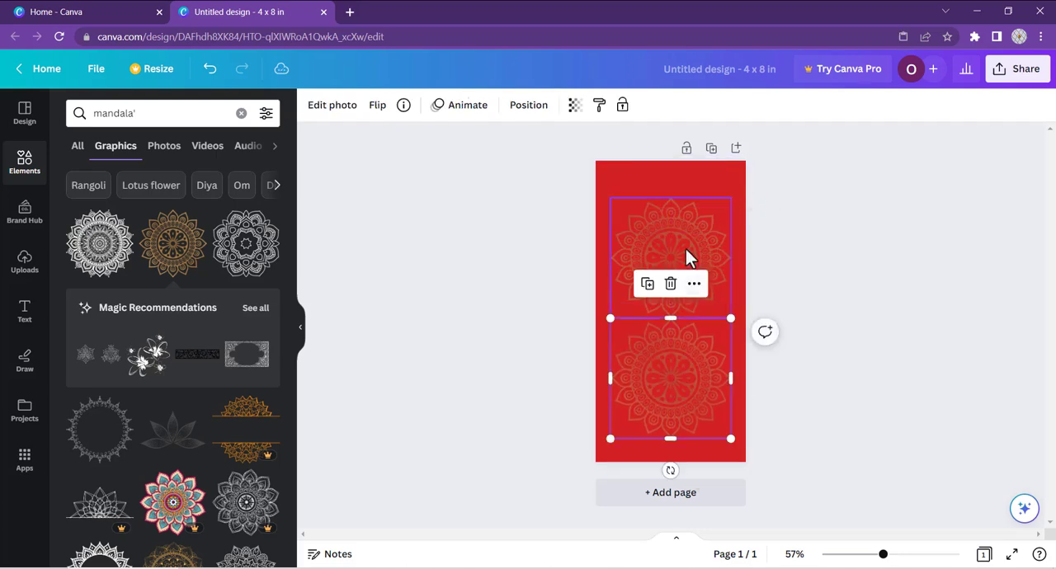
Step: Move one faded mandala half off the card's top edge and the other half off its bottom edge, vertically aligned
left_click_drag(686, 255, 676, 148)
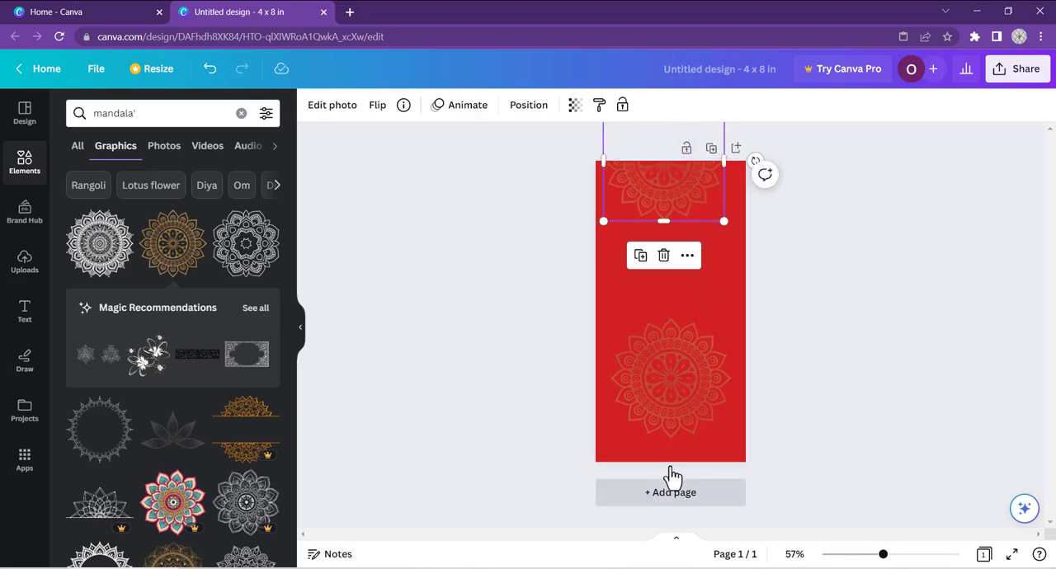
left_click_drag(682, 371, 676, 443)
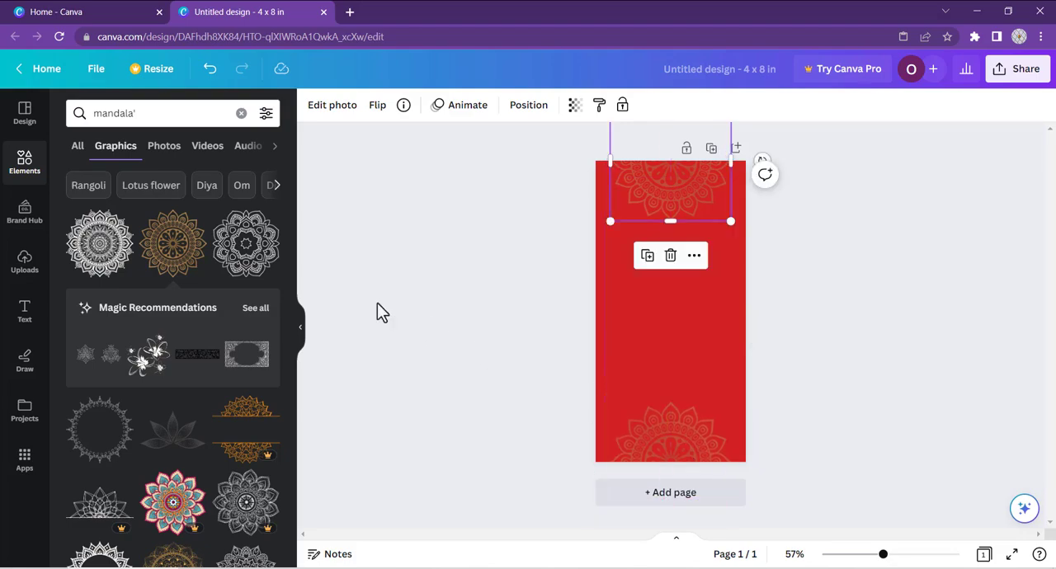
left_click(377, 303)
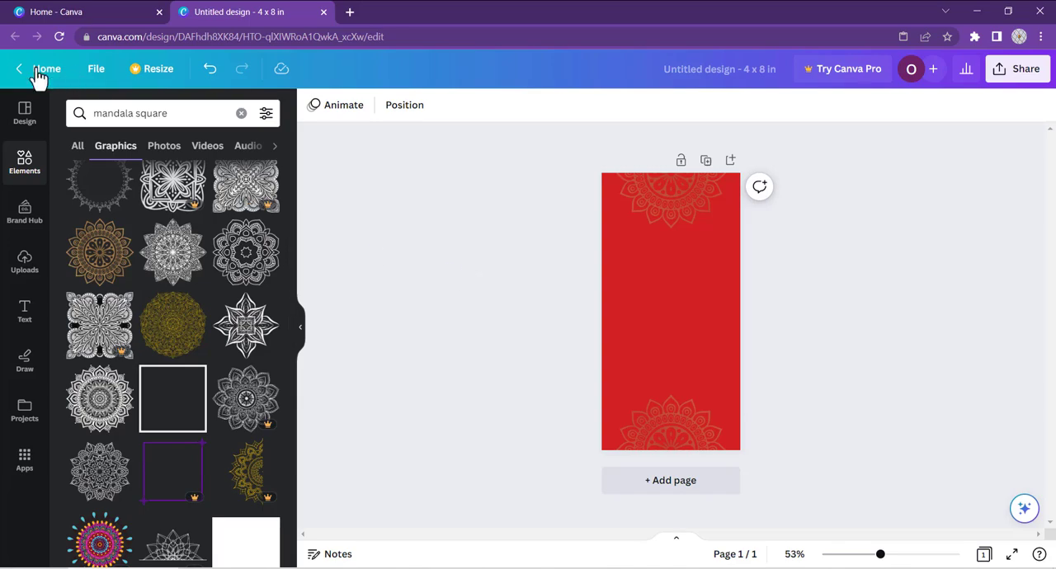
Step: Add a heading reading "For the wedding of" below the mandala at the card's top
left_click(21, 112)
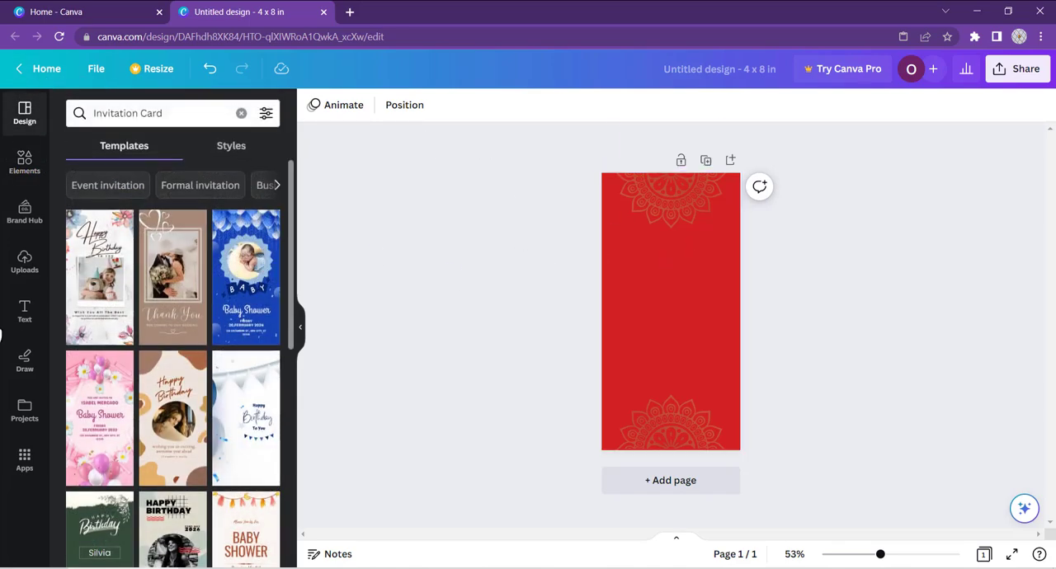
left_click(24, 312)
left_click(142, 276)
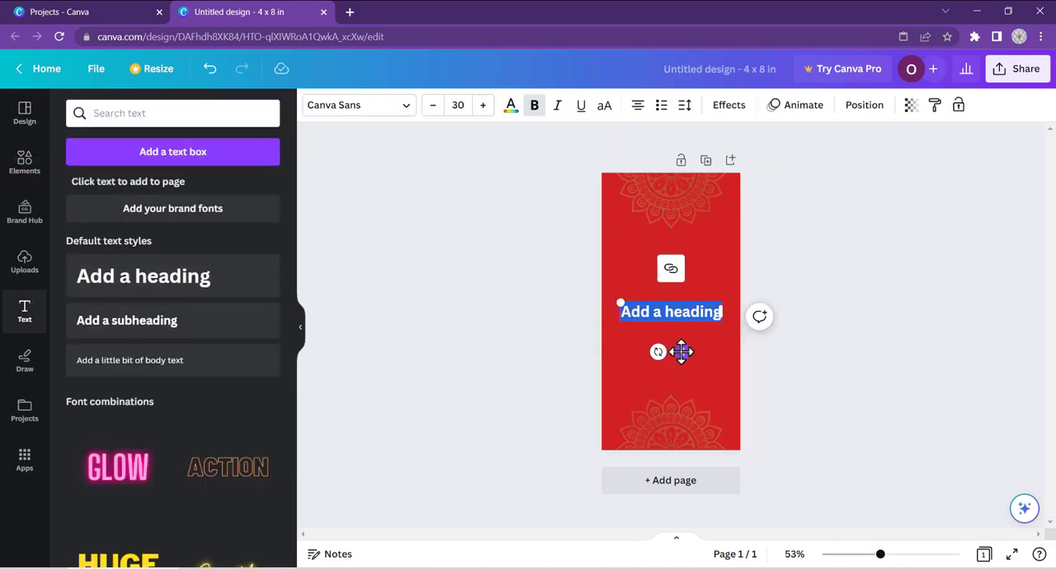
left_click_drag(685, 354, 678, 314)
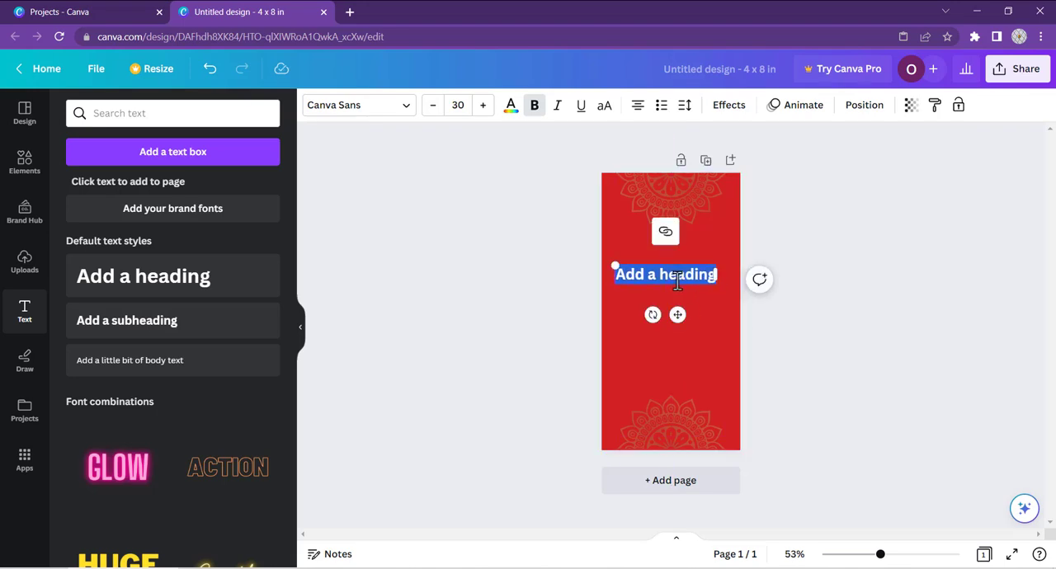
key("BackSpace")
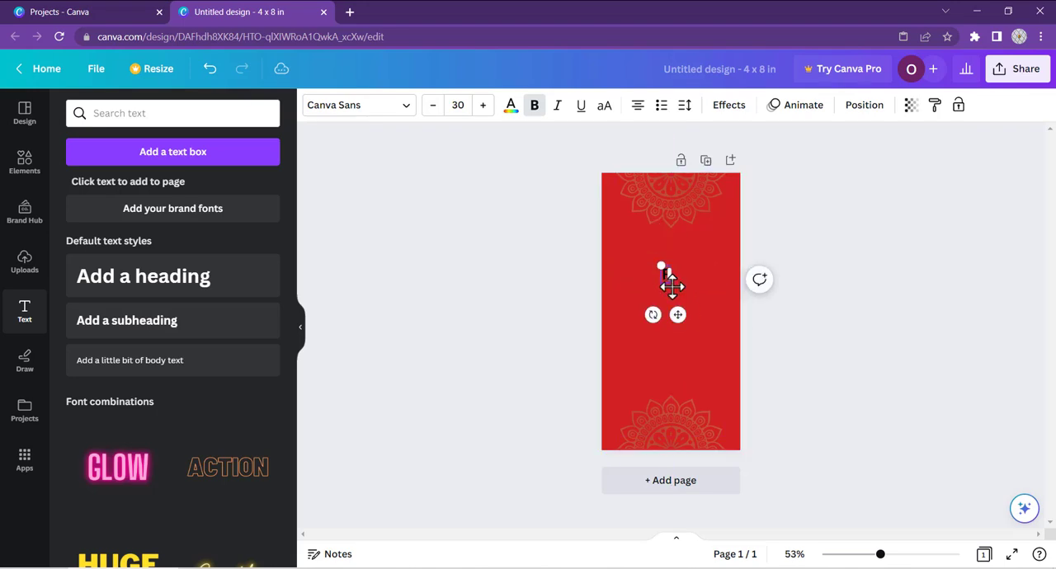
type("For the wedd")
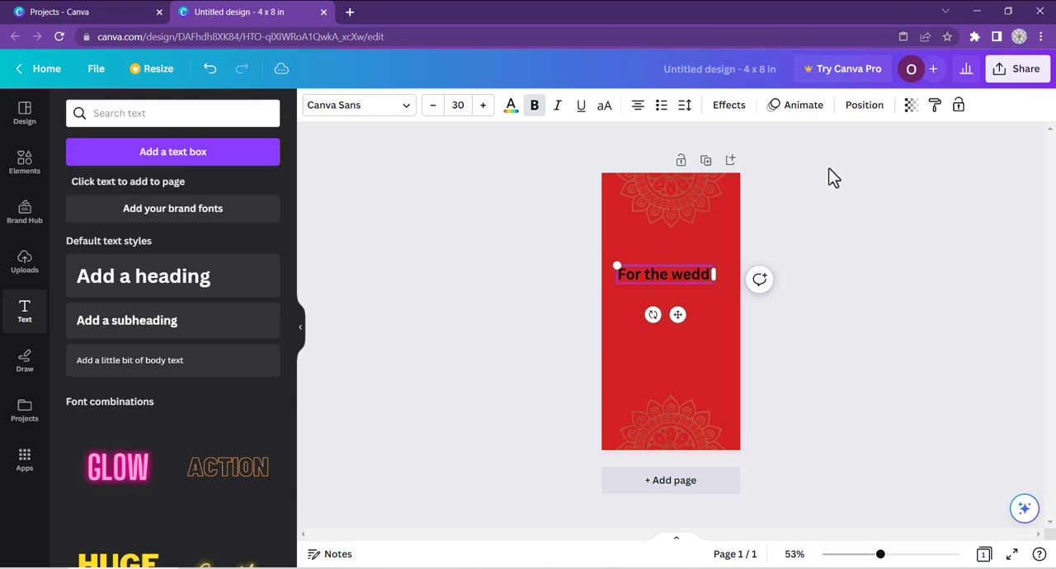
type("ing of")
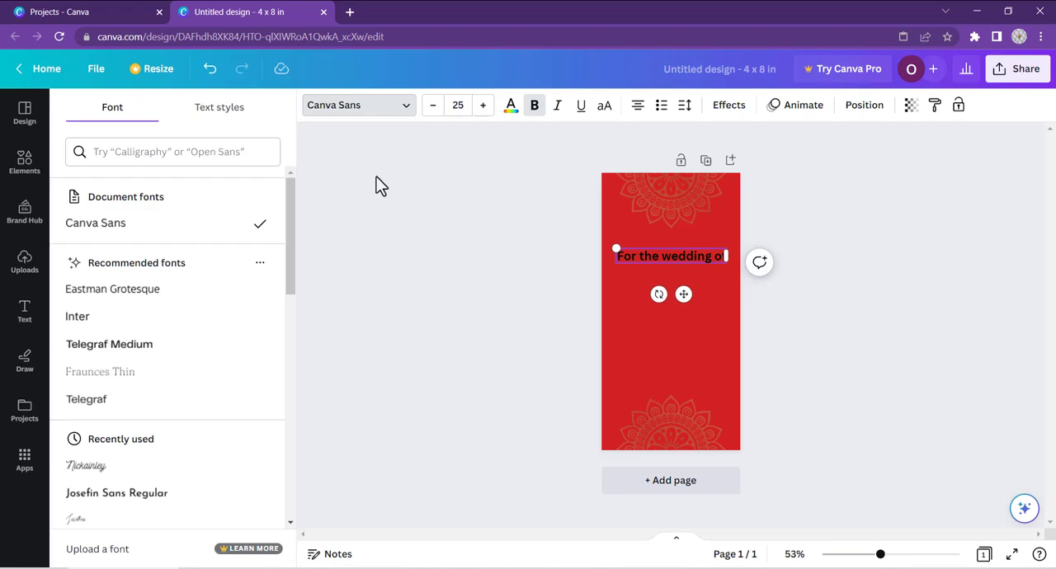
Step: Set the "For the wedding of" text to the Nickainley font at size 30
left_click(363, 106)
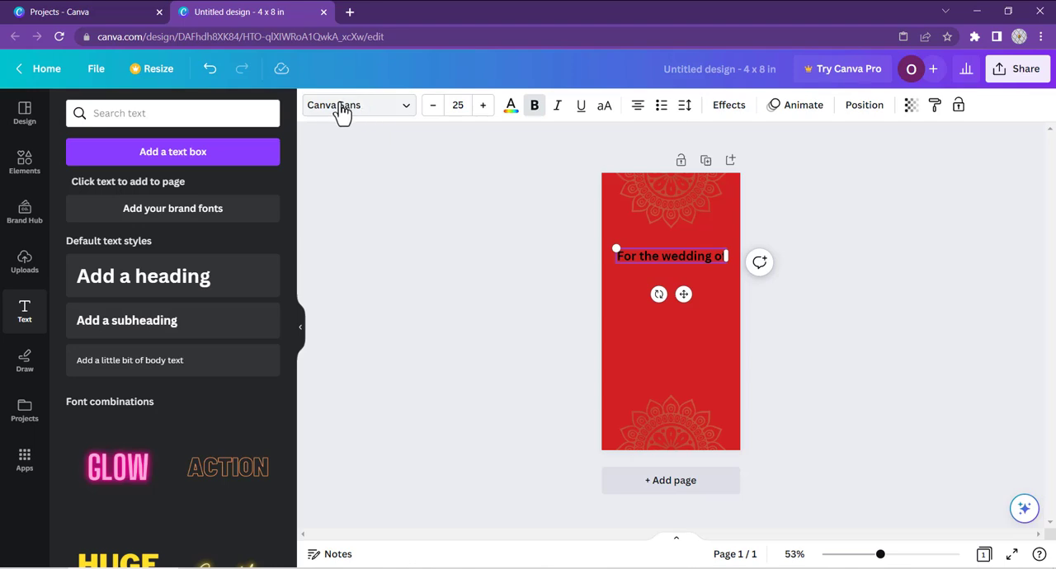
left_click(407, 107)
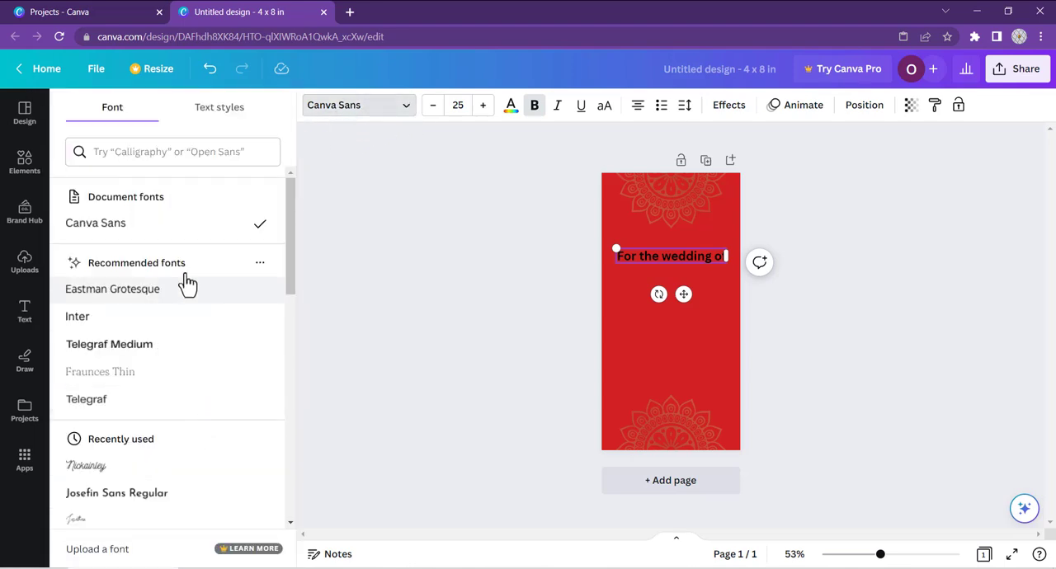
scroll(132, 325, "down", 3)
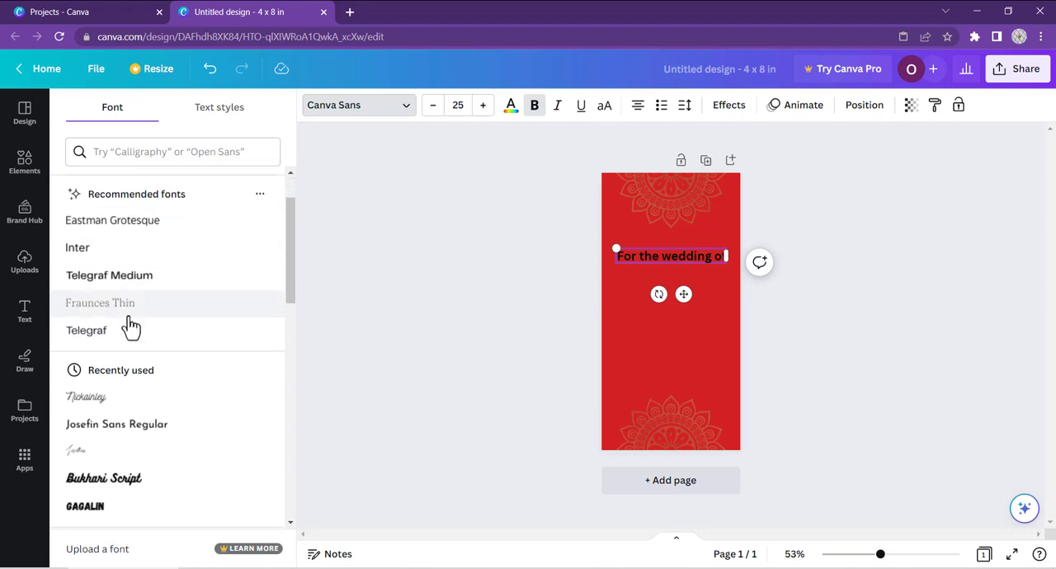
left_click(122, 339)
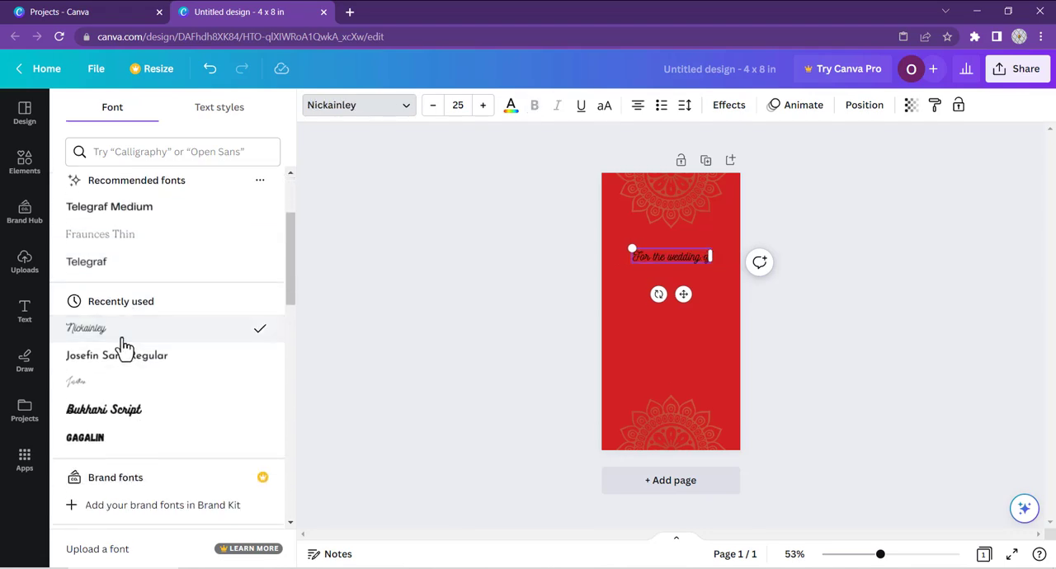
left_click(482, 107)
left_click(482, 108)
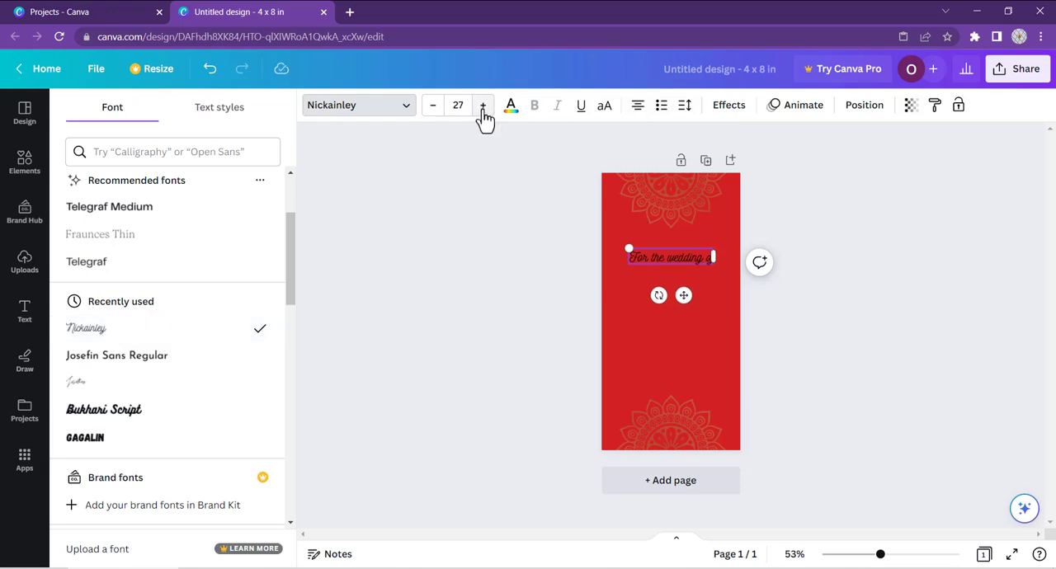
left_click(483, 108)
left_click(483, 107)
left_click(483, 108)
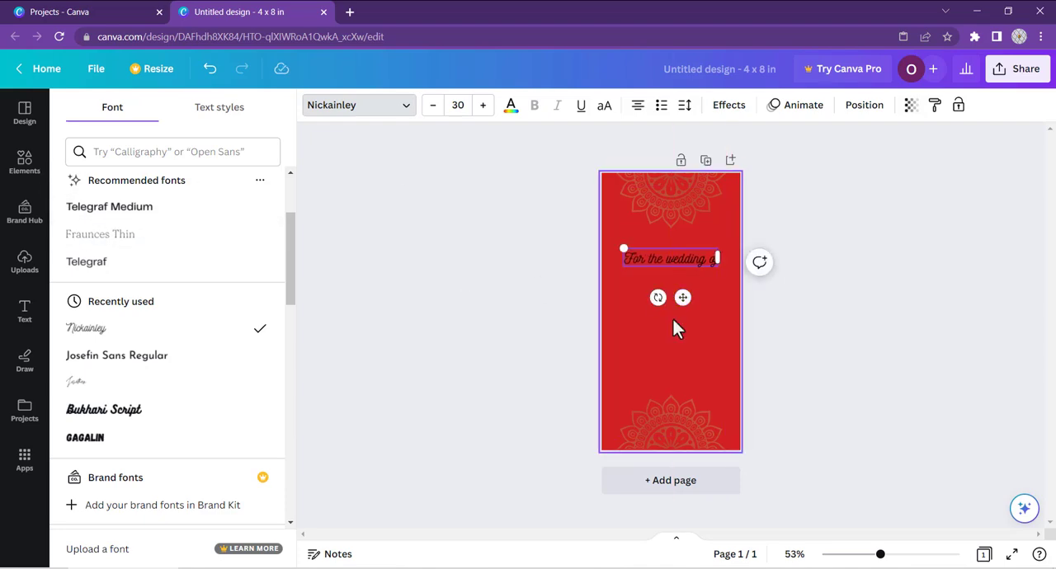
left_click(541, 299)
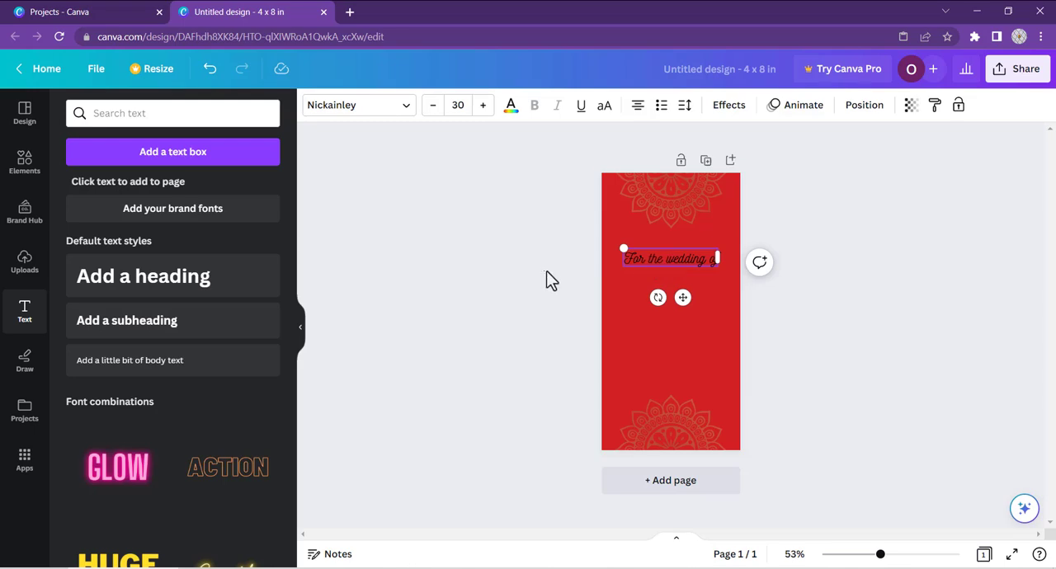
left_click(547, 278)
left_click(666, 260)
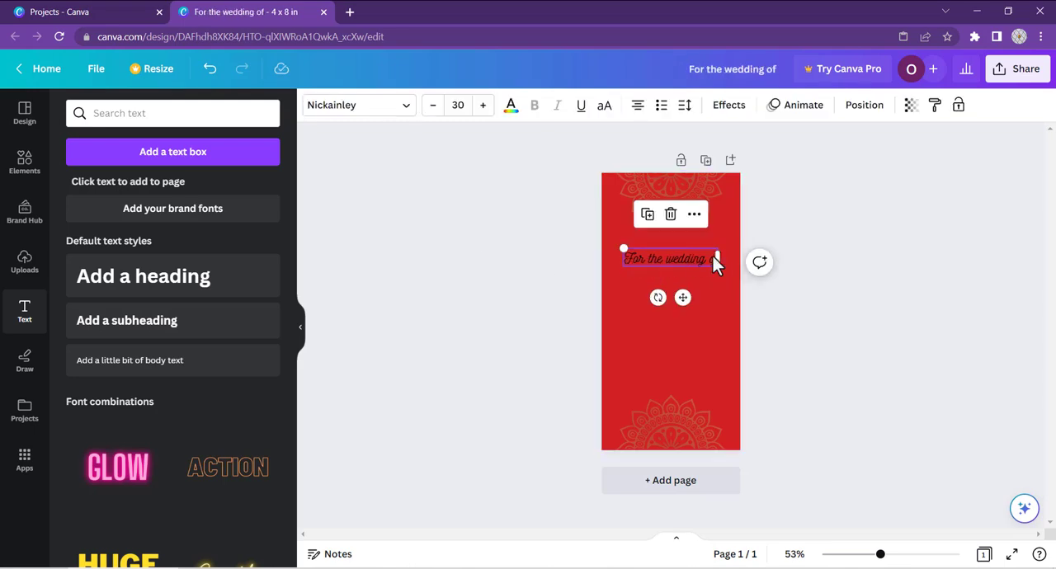
Step: Add a "Bride & Groom" heading, widen it to fit one line, and center it below "For the wedding of"
left_click(128, 280)
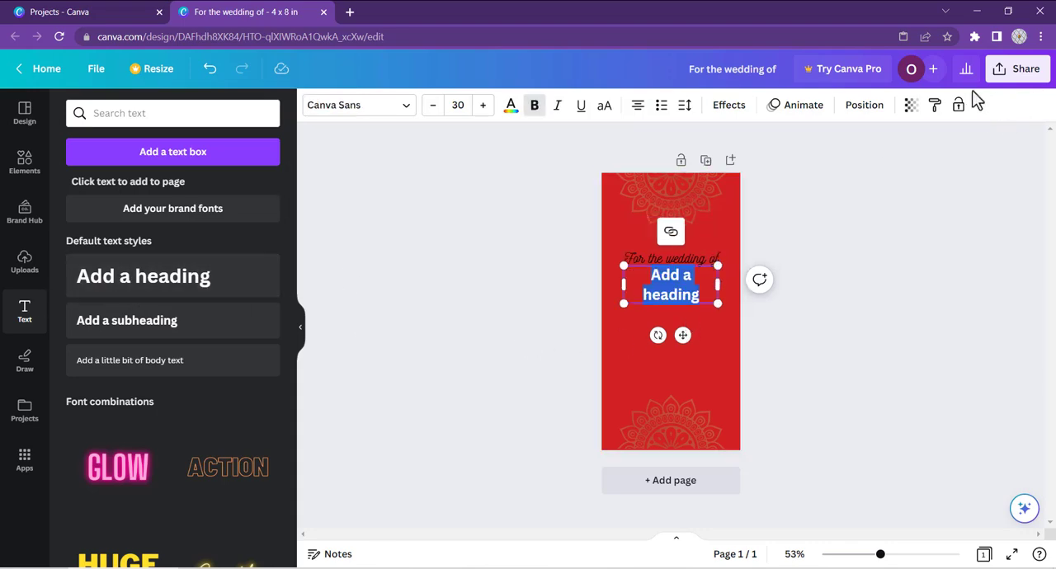
type("Bride")
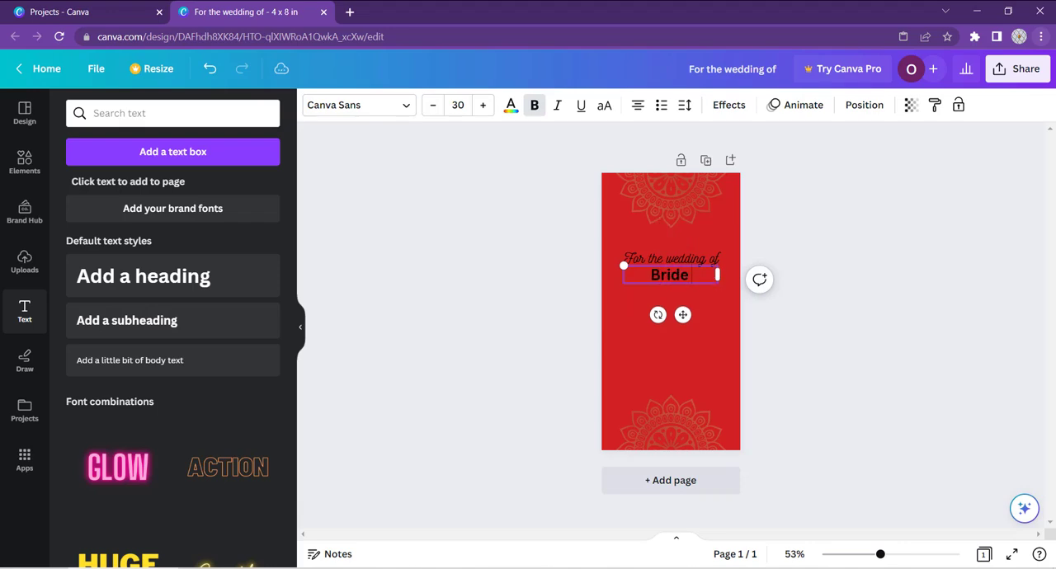
type(" & Groom")
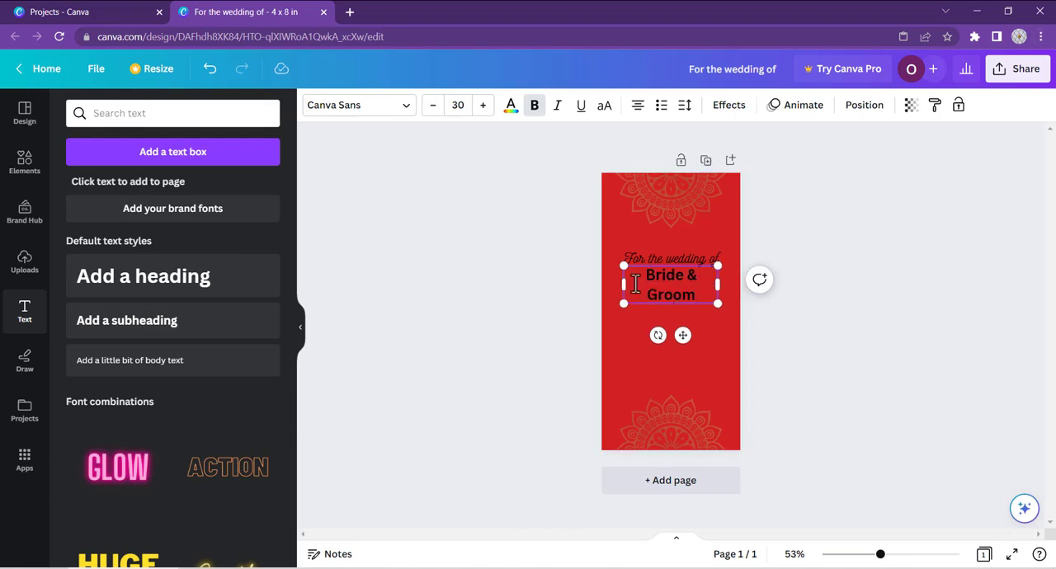
left_click_drag(619, 289, 601, 290)
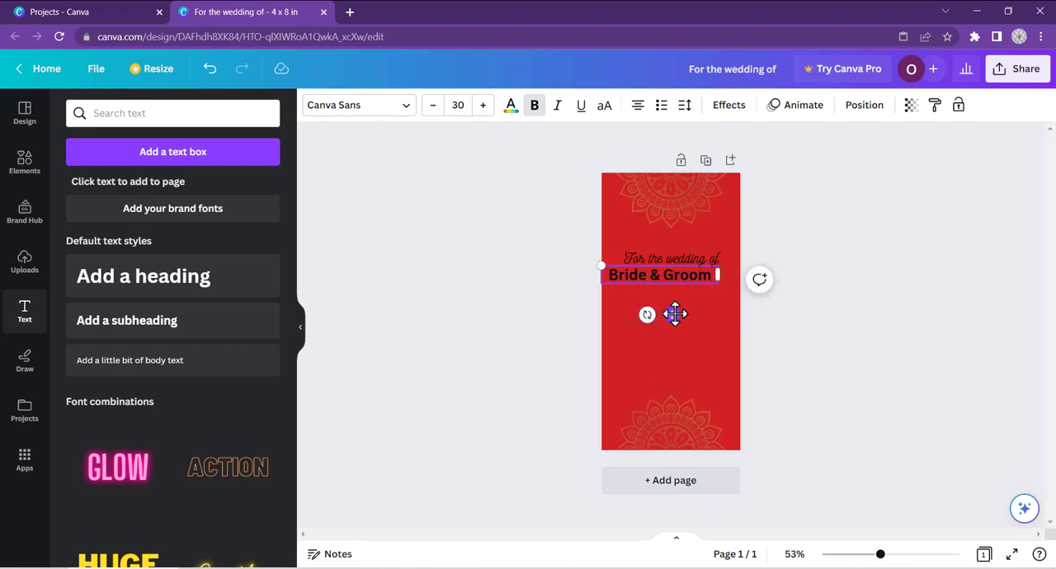
left_click_drag(675, 314, 685, 327)
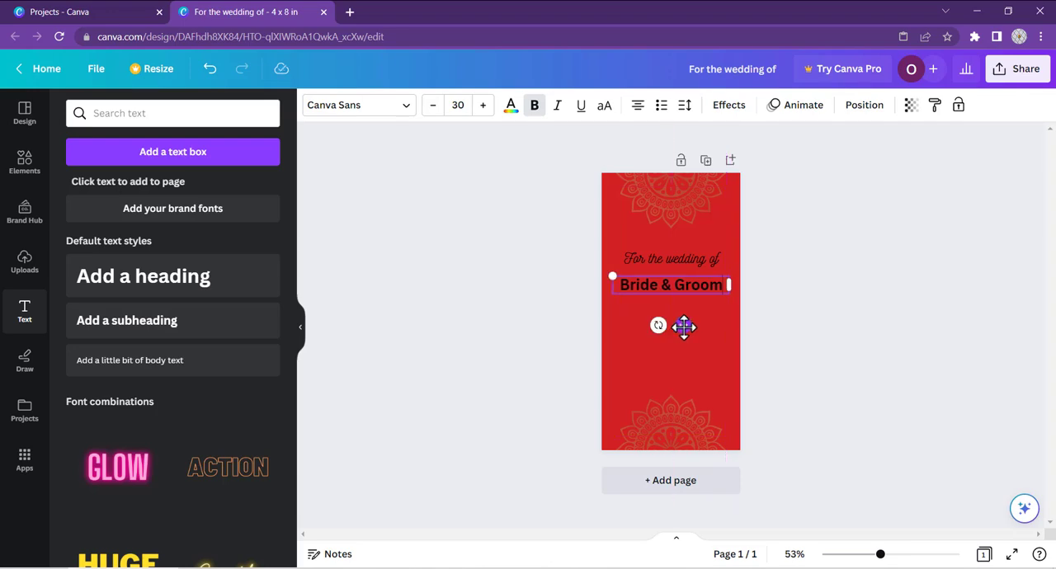
Step: Increase the font size of the "Bride & Groom" heading to 40
left_click(482, 106)
left_click(483, 105)
left_click(483, 105)
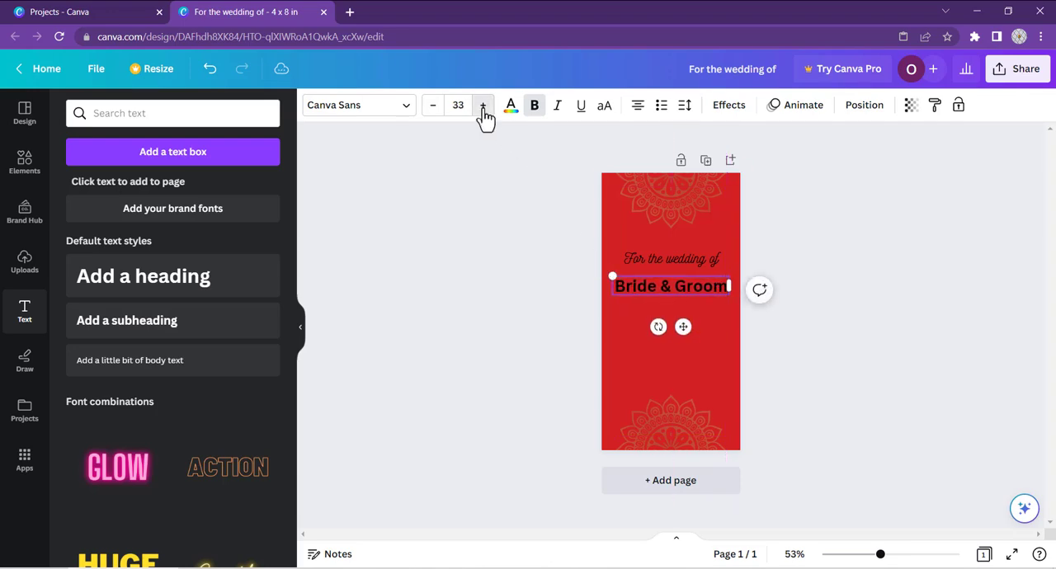
left_click(483, 106)
left_click(483, 105)
left_click(483, 105)
left_click(482, 106)
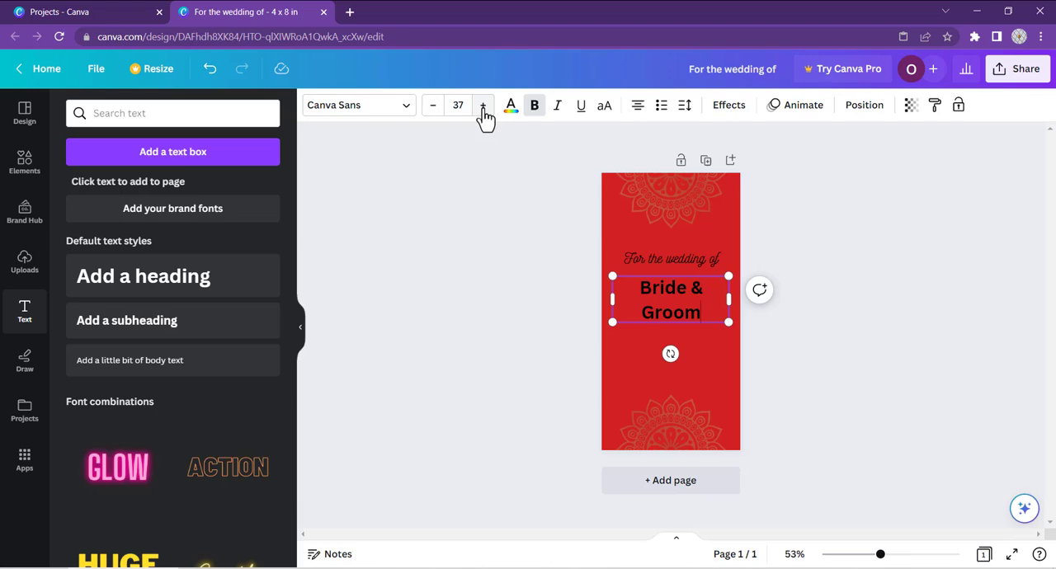
left_click(483, 106)
left_click(483, 106)
left_click(483, 107)
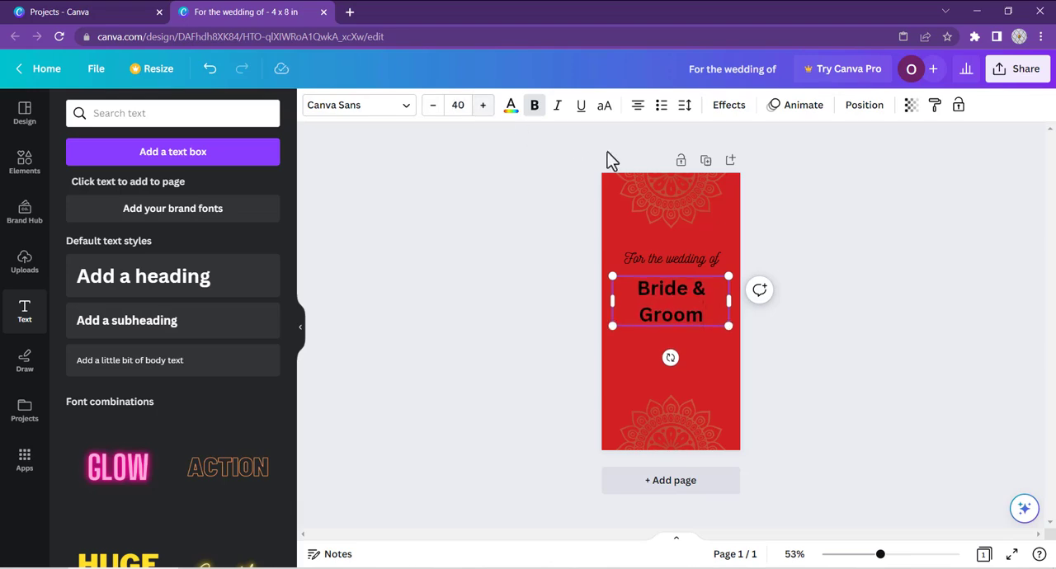
left_click(422, 336)
left_click(662, 322)
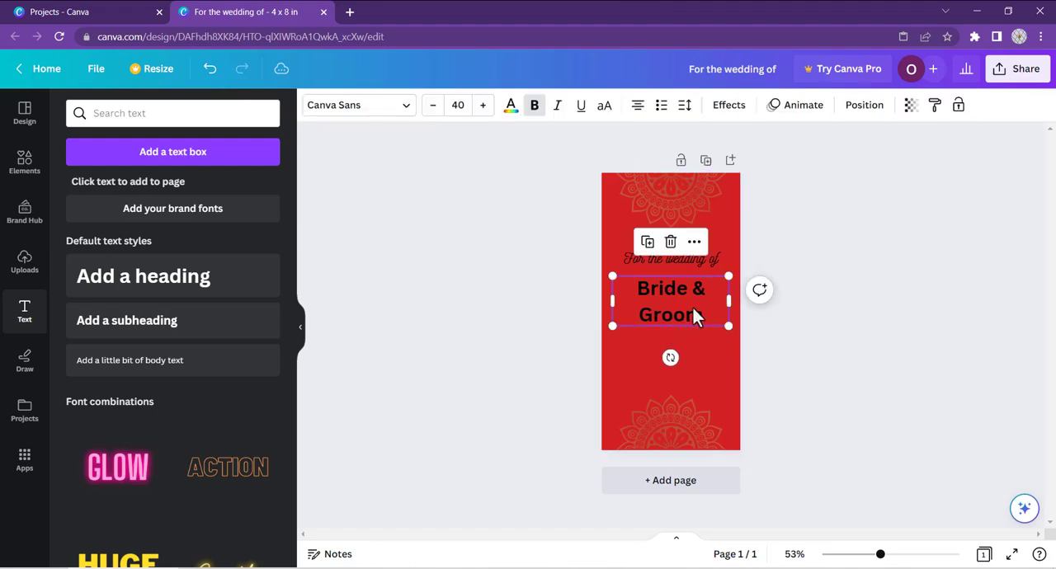
Step: Set the "Bride & Groom" heading to the Bukhari Script font at size 50 in a slightly wider text box
left_click(402, 107)
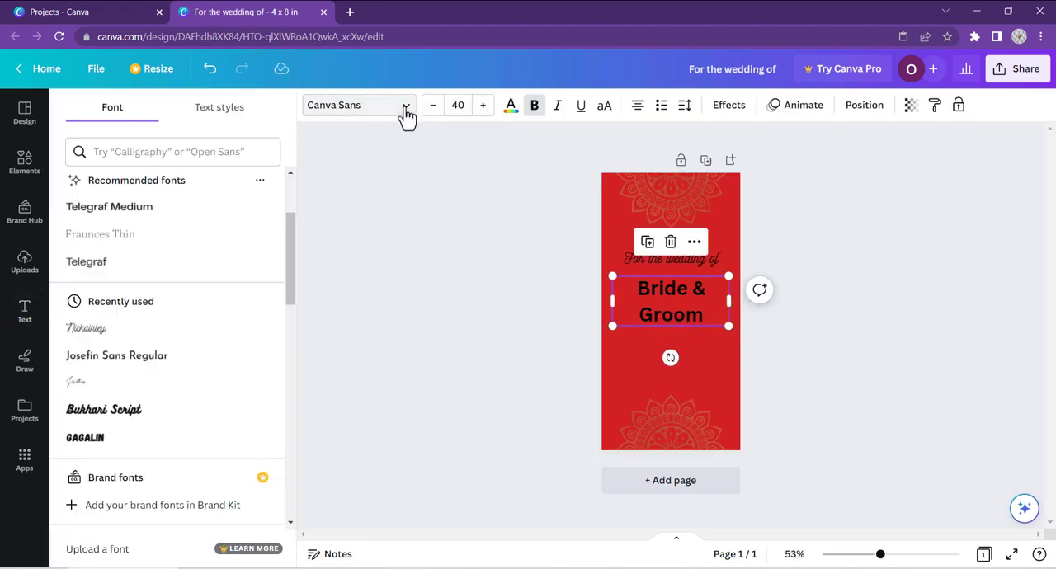
left_click(129, 408)
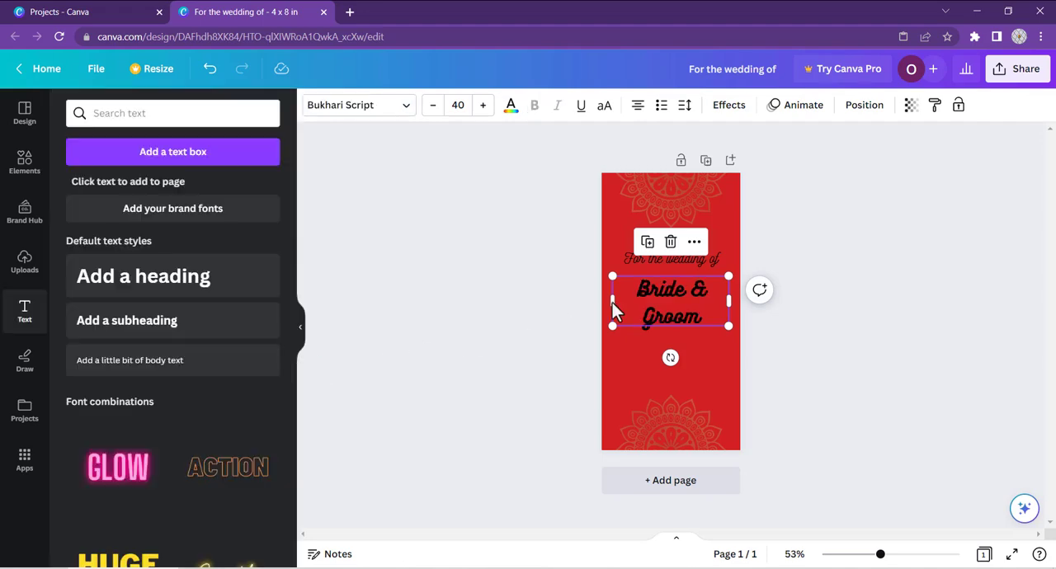
left_click_drag(612, 302, 602, 302)
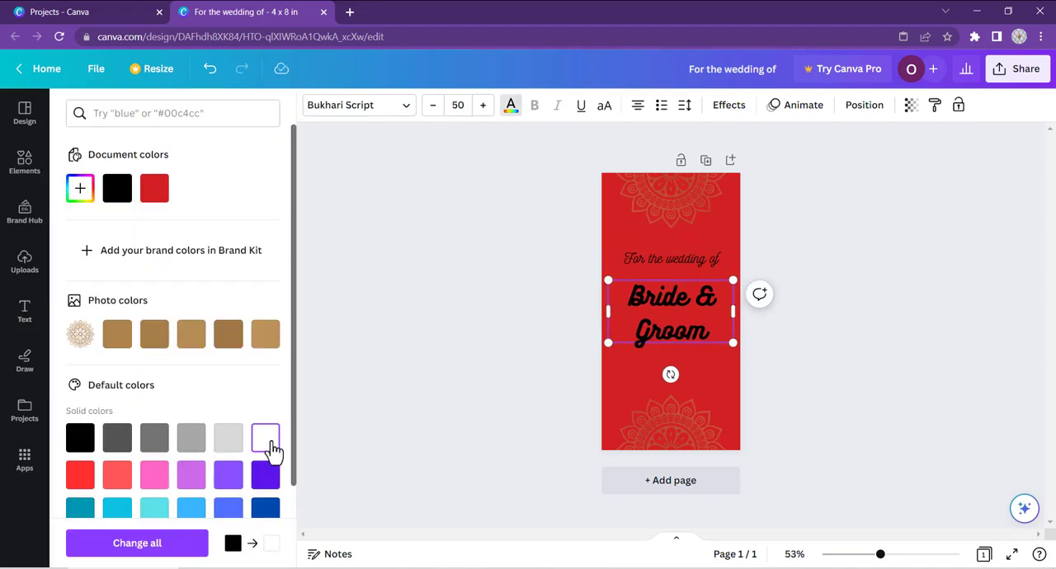
left_click(564, 389)
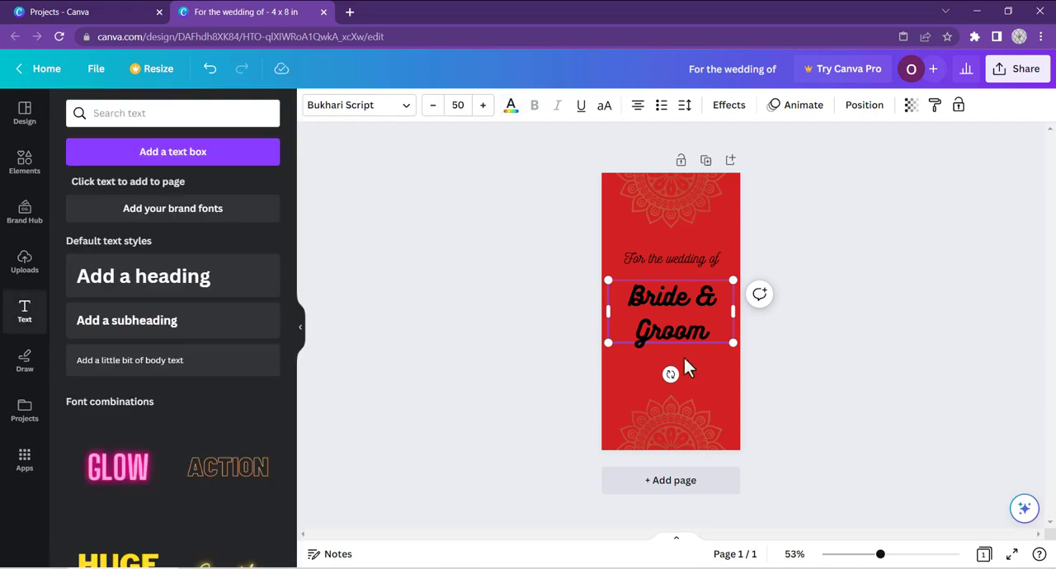
Step: Change the text color of the "Bride & Groom" heading to white
left_click(674, 299)
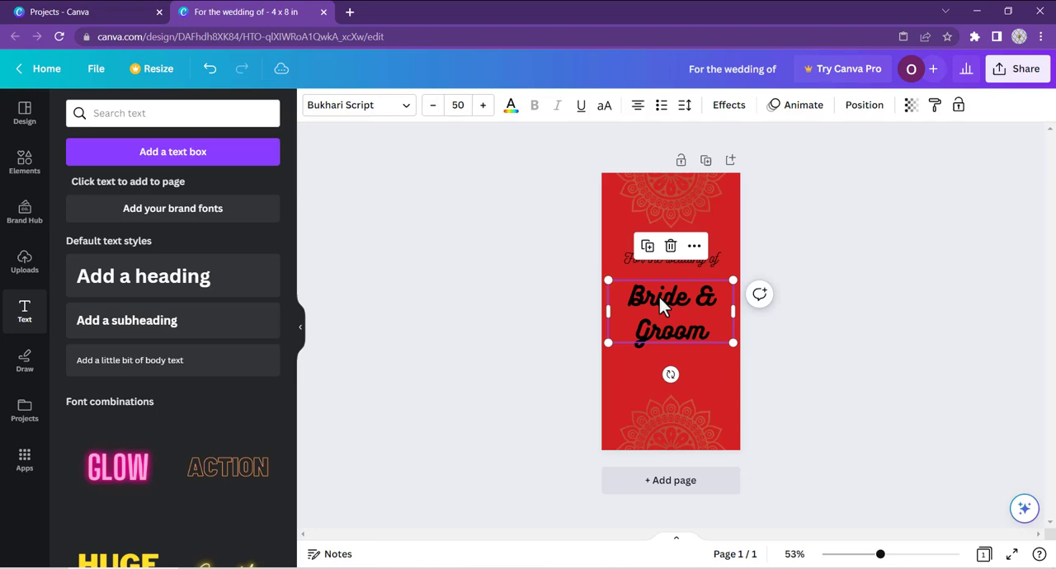
left_click(510, 109)
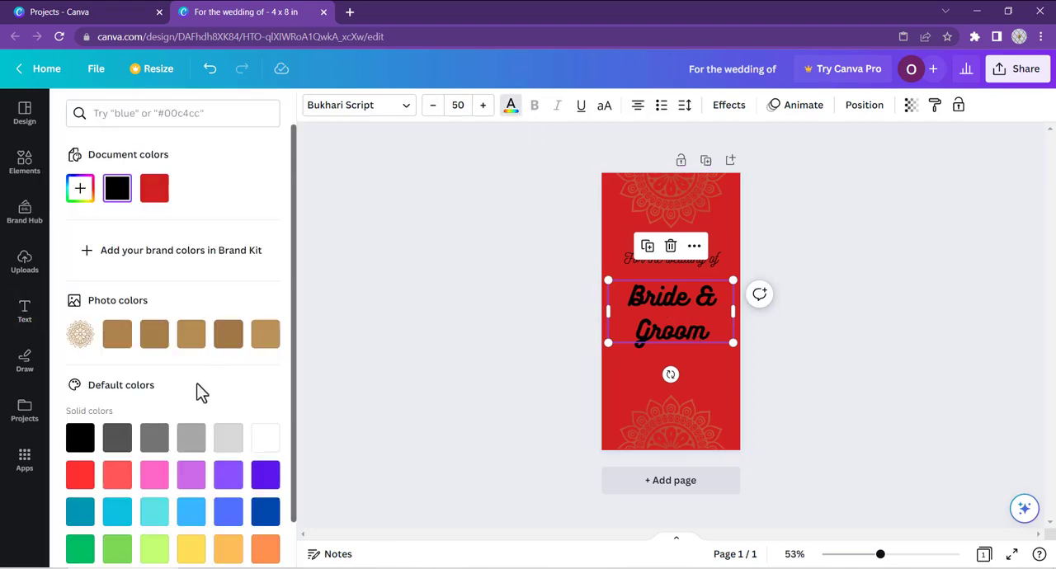
left_click(265, 437)
left_click(482, 358)
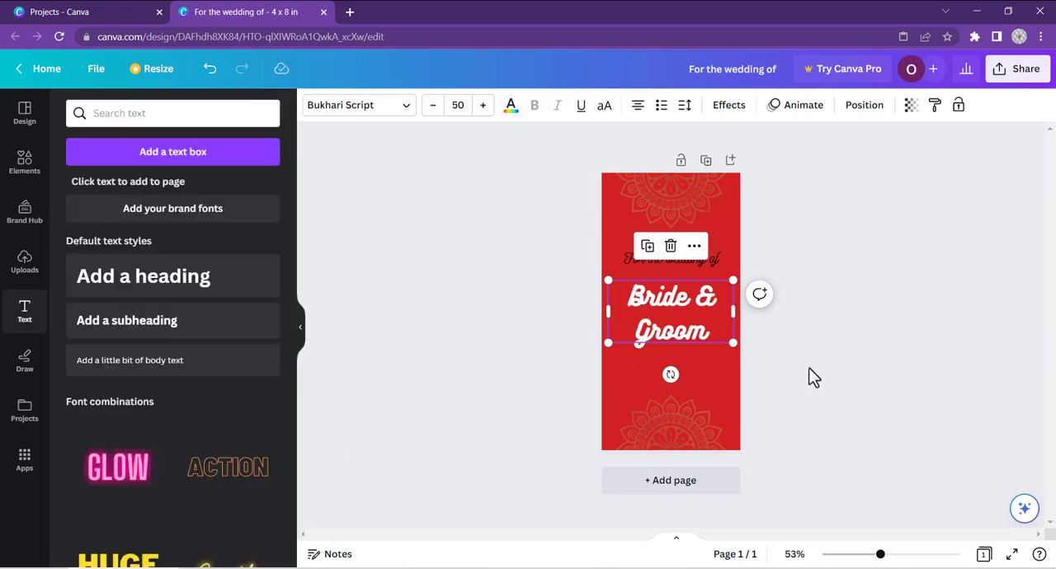
Step: Change the text color of "For the wedding of" to white and shift it and the "Bride & Groom" heading slightly upward
left_click(743, 274)
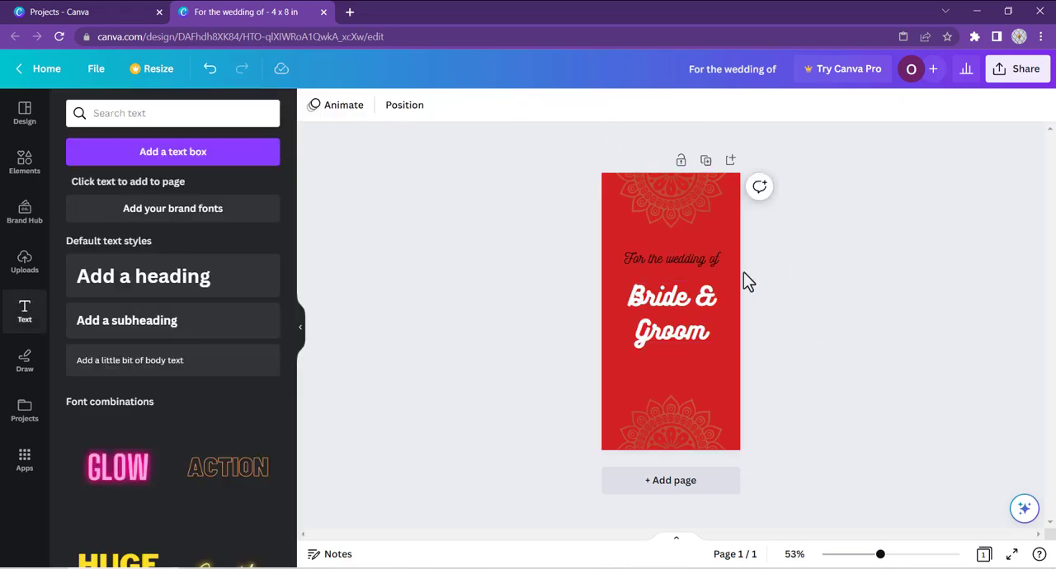
left_click(677, 263)
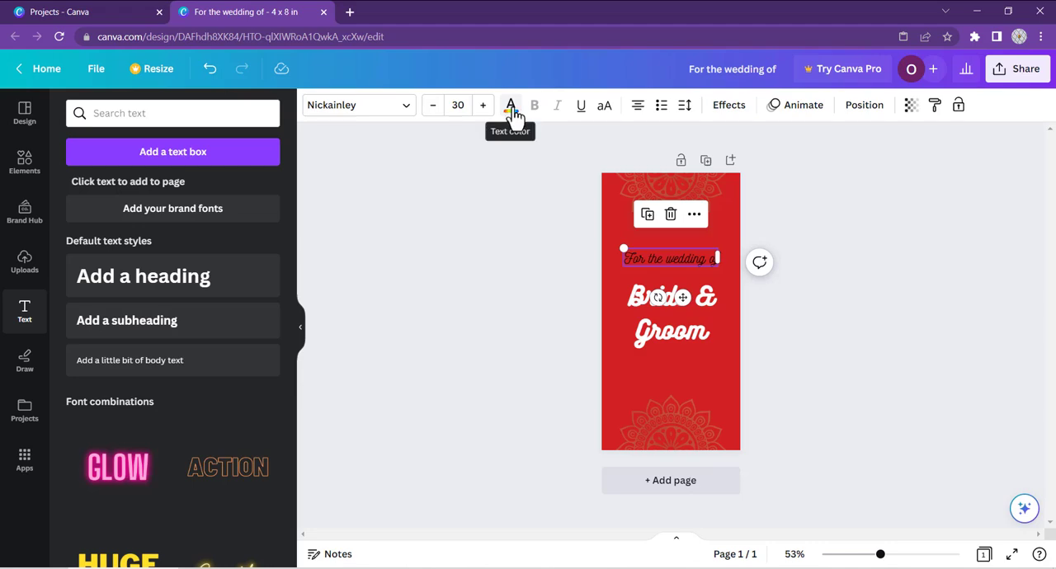
left_click(513, 111)
left_click(266, 437)
left_click(672, 280)
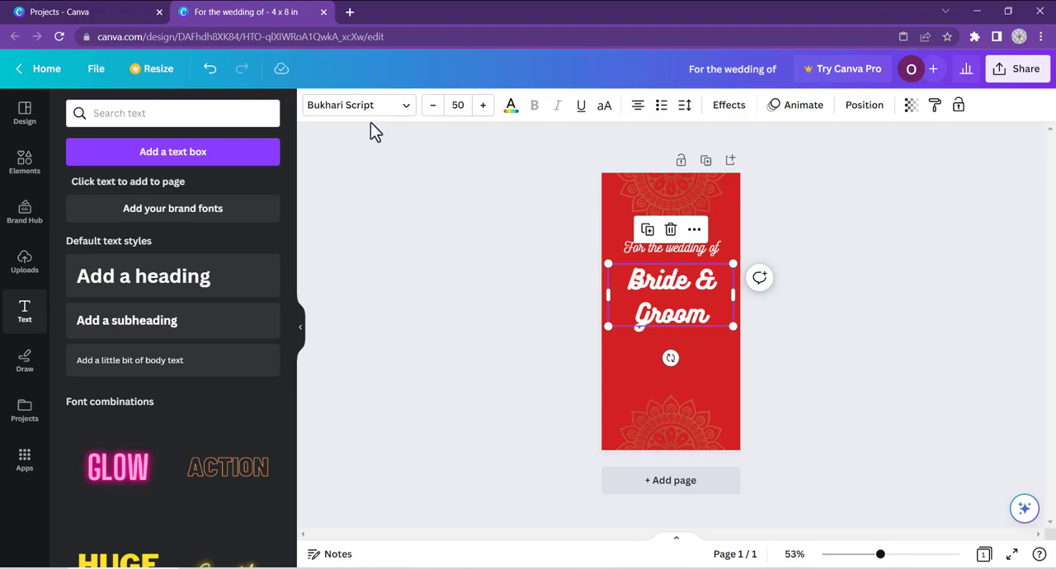
Step: Replace the previous elements search with "line" and add a plain line to the card
left_click(24, 162)
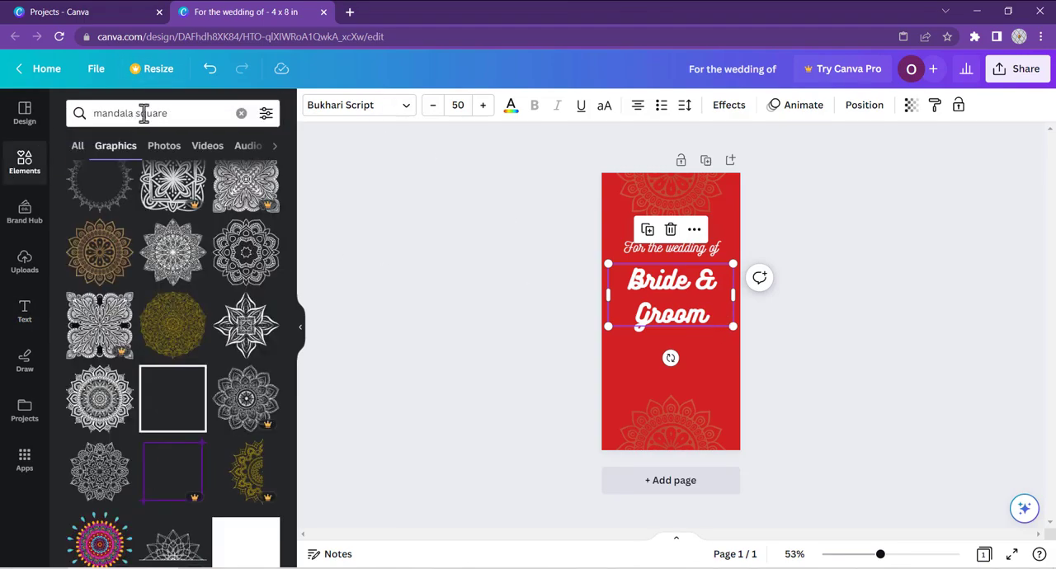
left_click(144, 113)
left_click(240, 113)
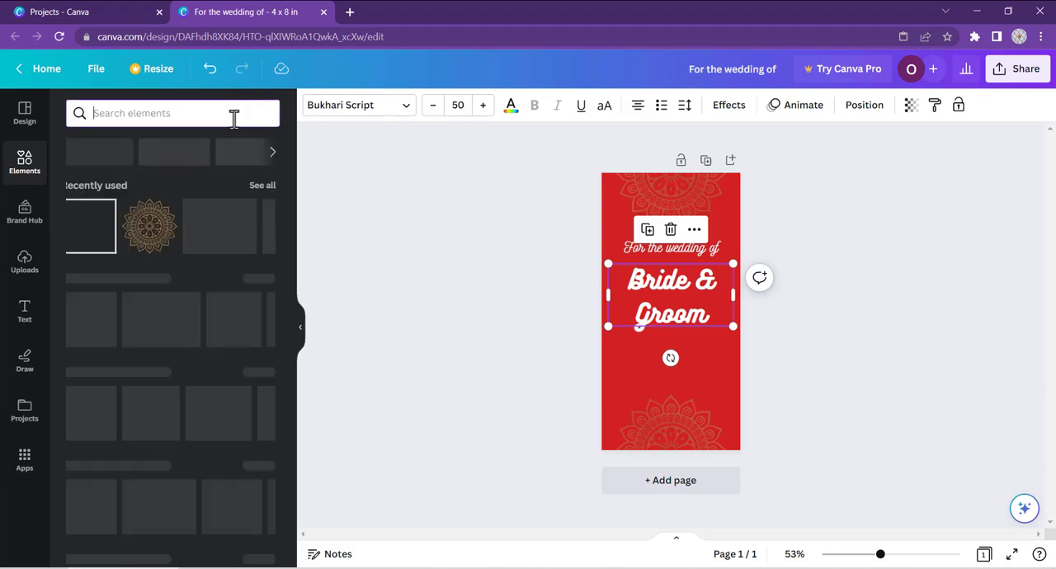
type("line")
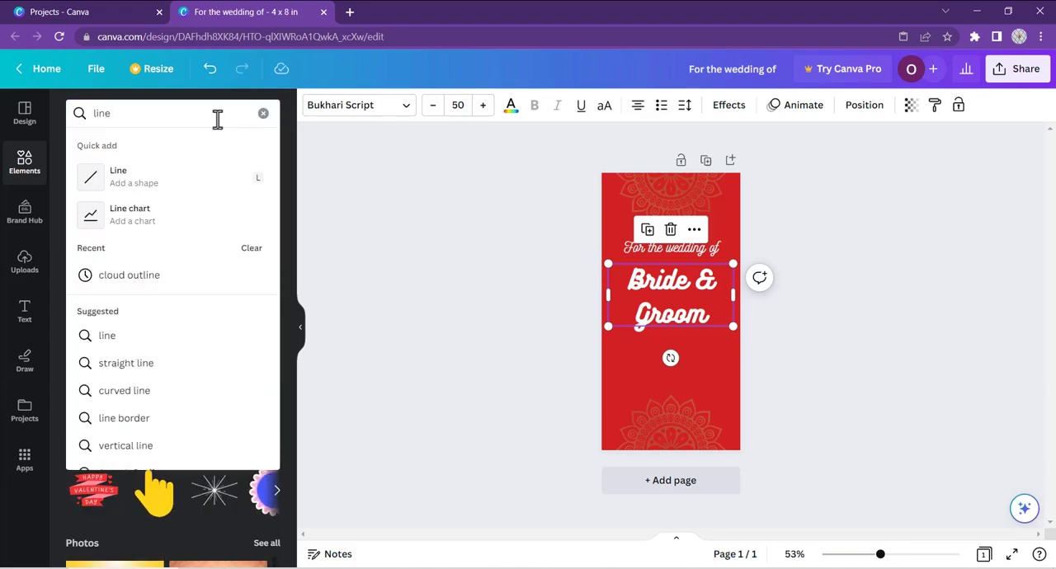
left_click(146, 181)
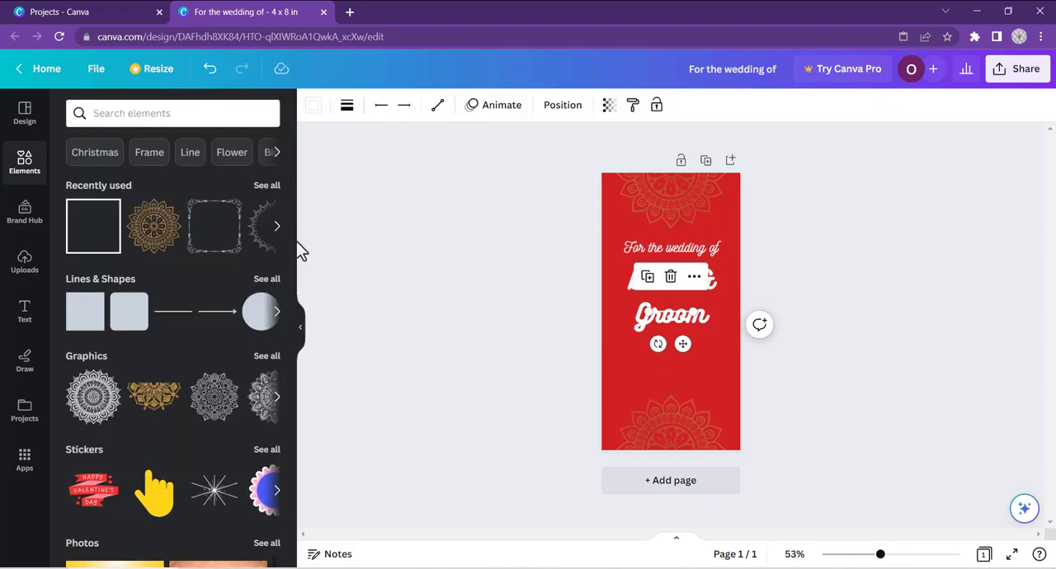
Step: Add a line with square ends directly below the "Bride & Groom" heading and stretch it across nearly the full card width
left_click(266, 280)
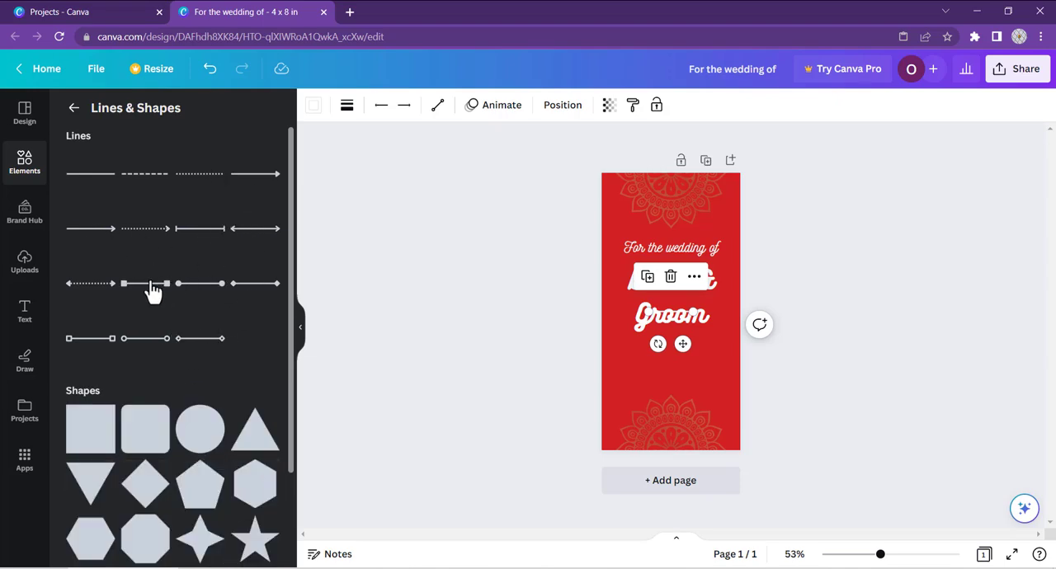
left_click_drag(682, 343, 682, 368)
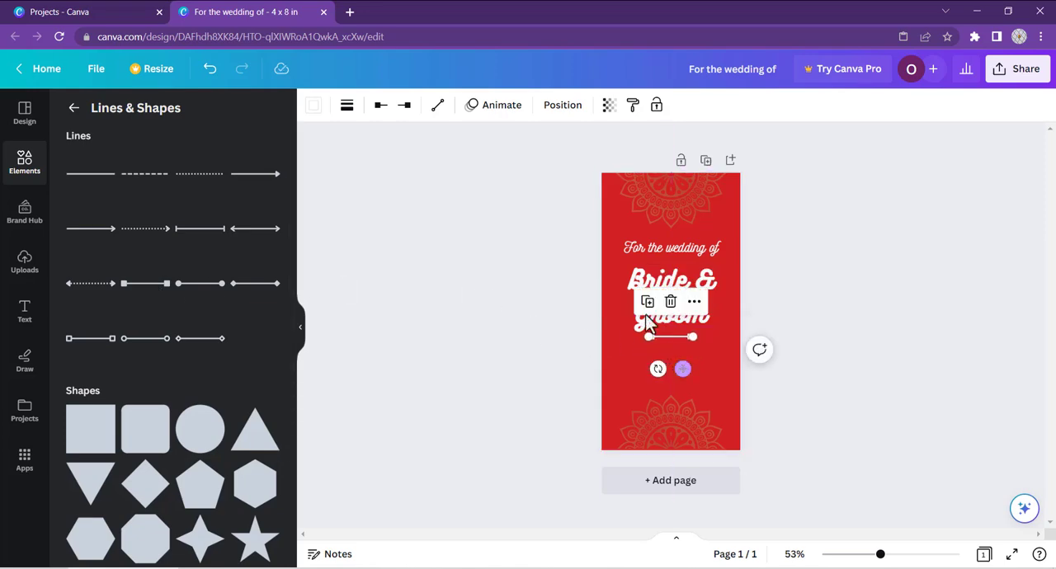
left_click_drag(649, 337, 620, 338)
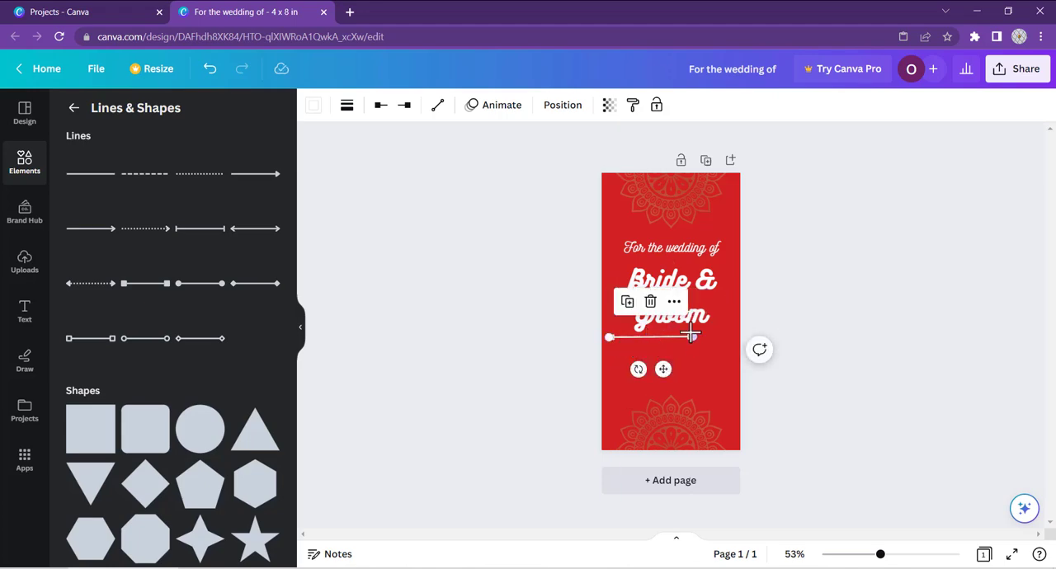
left_click_drag(697, 337, 737, 338)
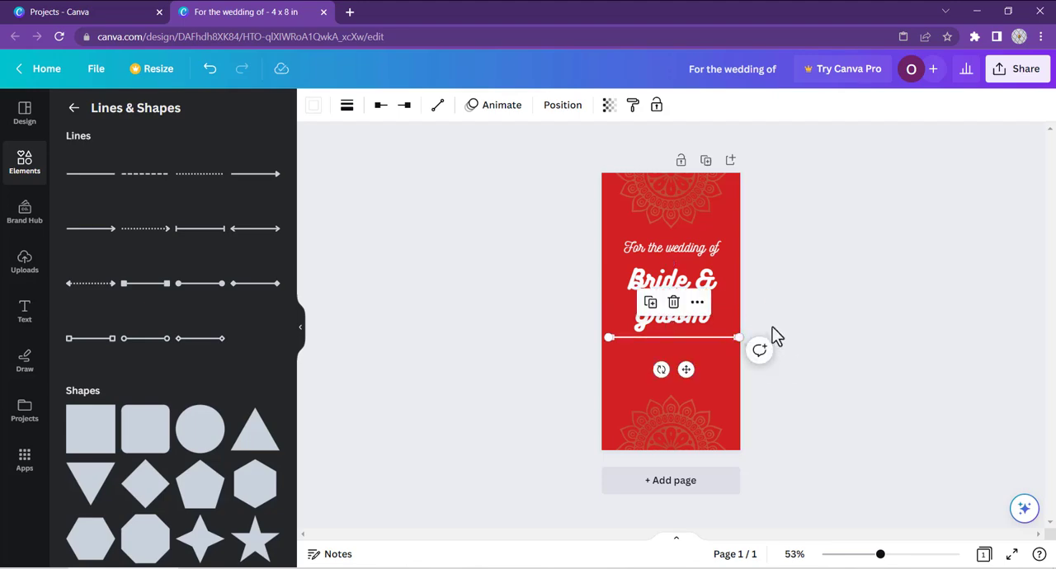
Step: Duplicate the square-ended line and place the copy above the "Bride & Groom" heading, with the heading centered between both lines
right_click(686, 338)
left_click(740, 359)
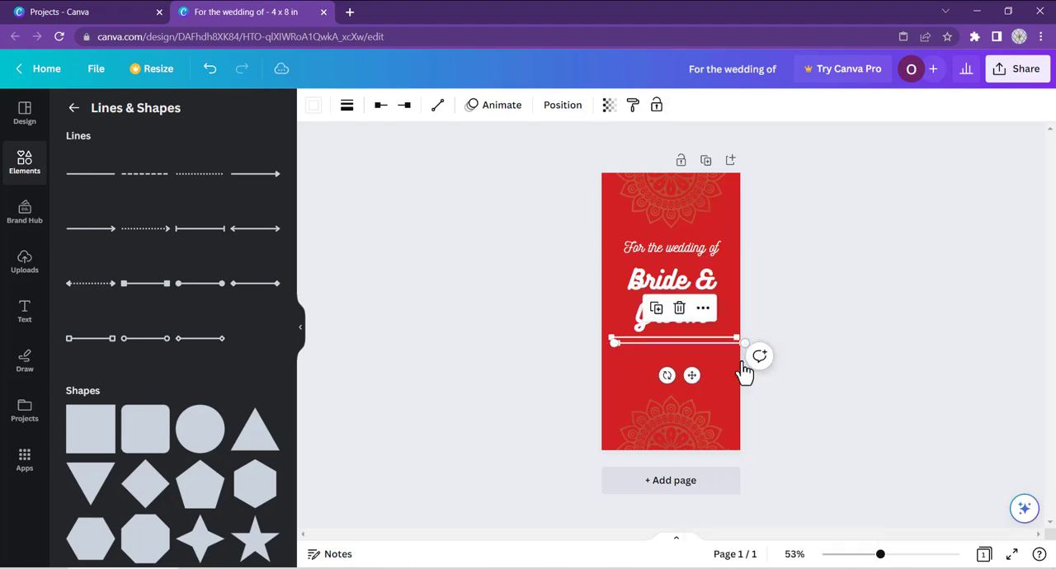
left_click_drag(690, 376, 662, 288)
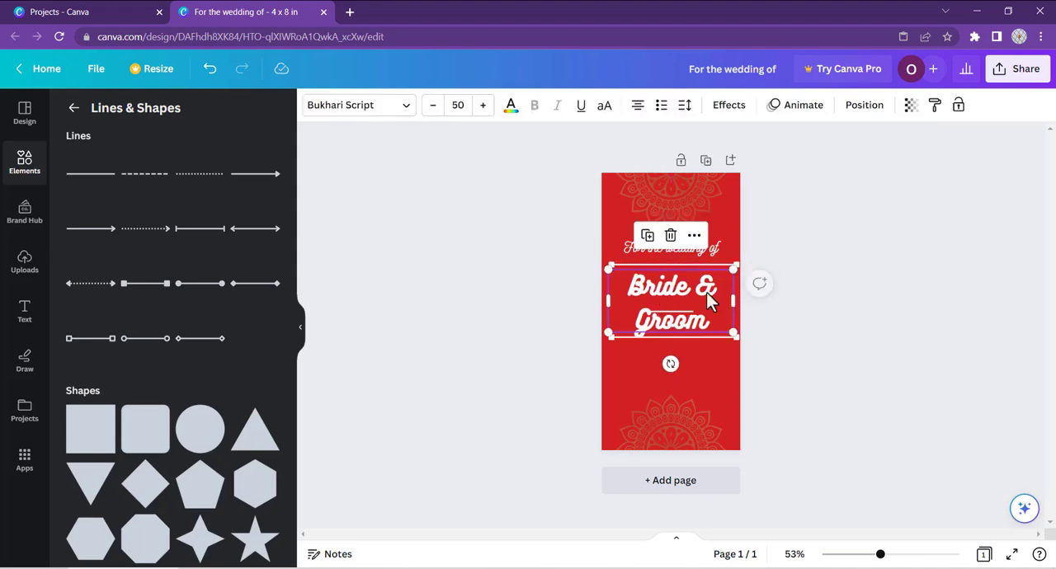
left_click(810, 302)
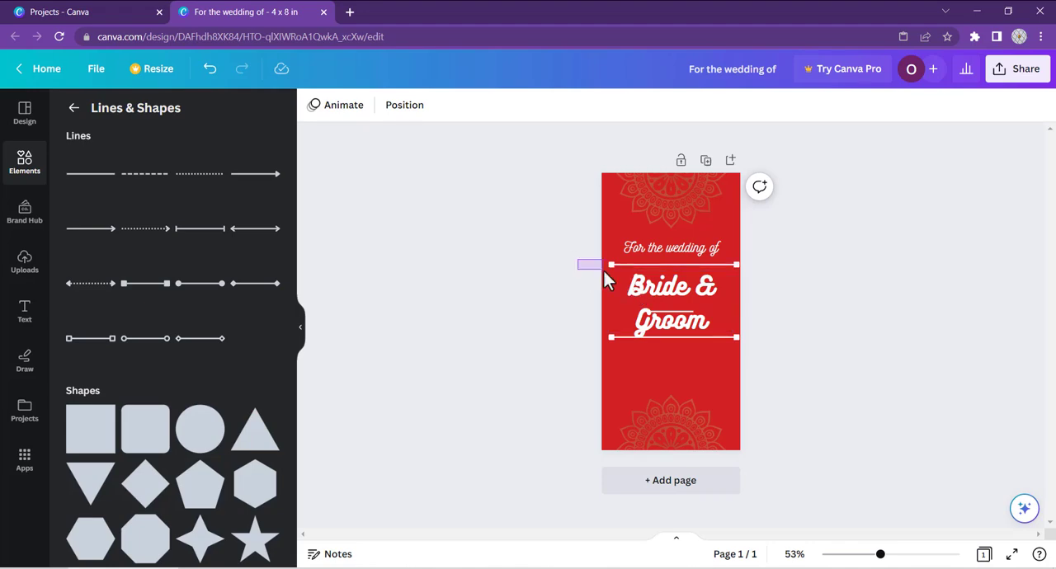
Step: Group the "Bride & Groom" heading with its lines and move the group slightly lower on the card
left_click_drag(640, 296, 660, 339)
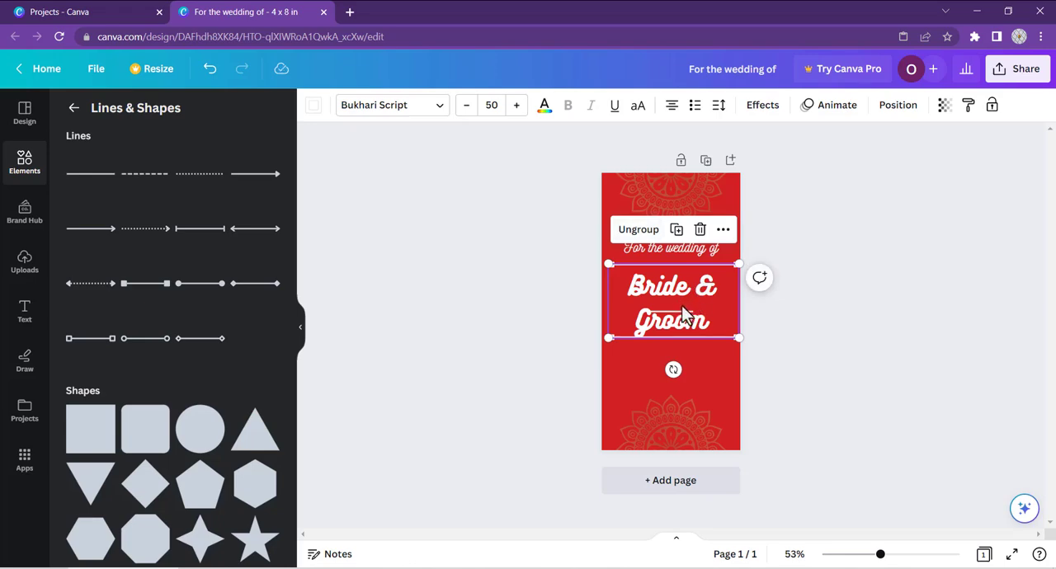
left_click_drag(681, 304, 681, 307)
left_click(846, 298)
Step: Adjust the vertical positions of the "For the wedding of" text and the "Bride & Groom" group, moving both slightly upward
left_click_drag(693, 262, 691, 268)
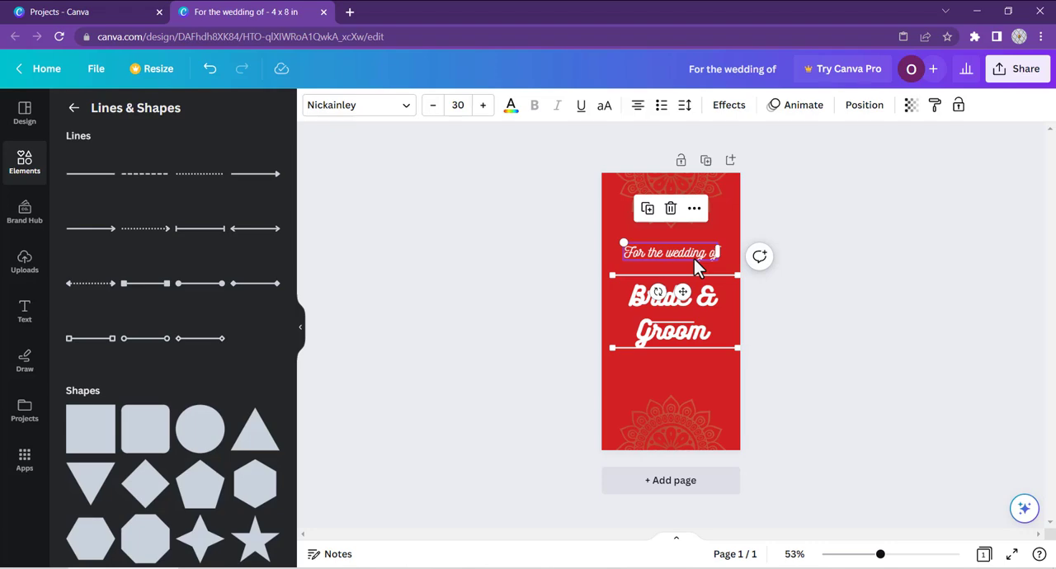
left_click(845, 250)
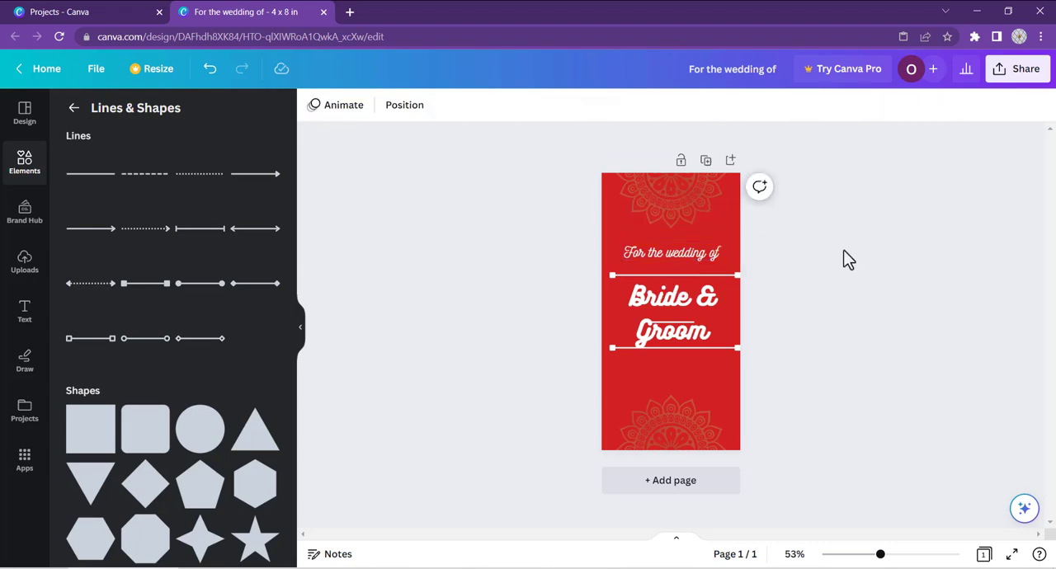
left_click_drag(712, 252, 674, 240)
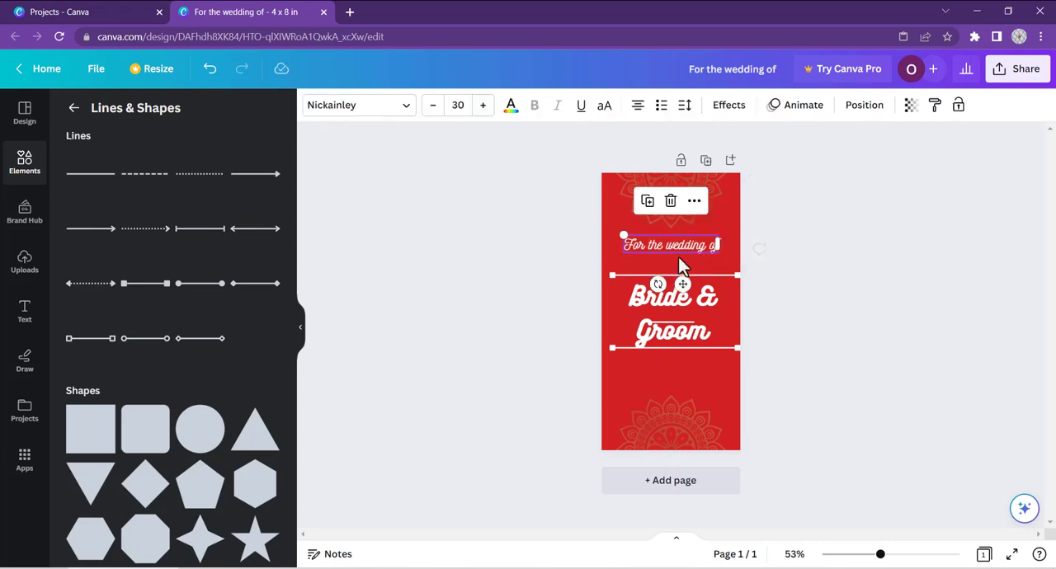
left_click_drag(681, 310, 670, 300)
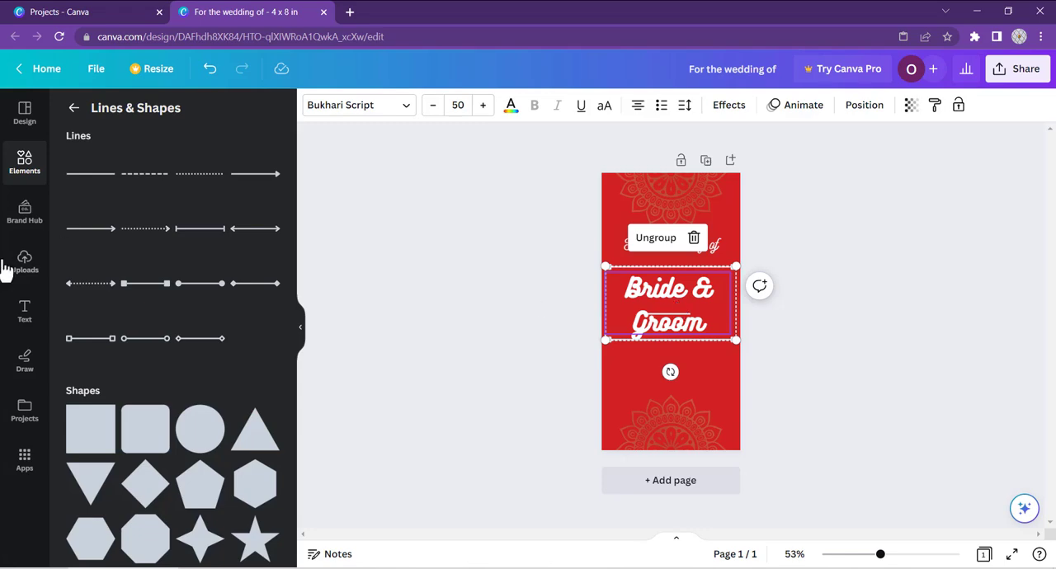
Step: Add a subheading below the "Bride & Groom" group with three dotted fill-in lines labeled "VENUE :", "DATE :" and "Time :"
left_click(24, 312)
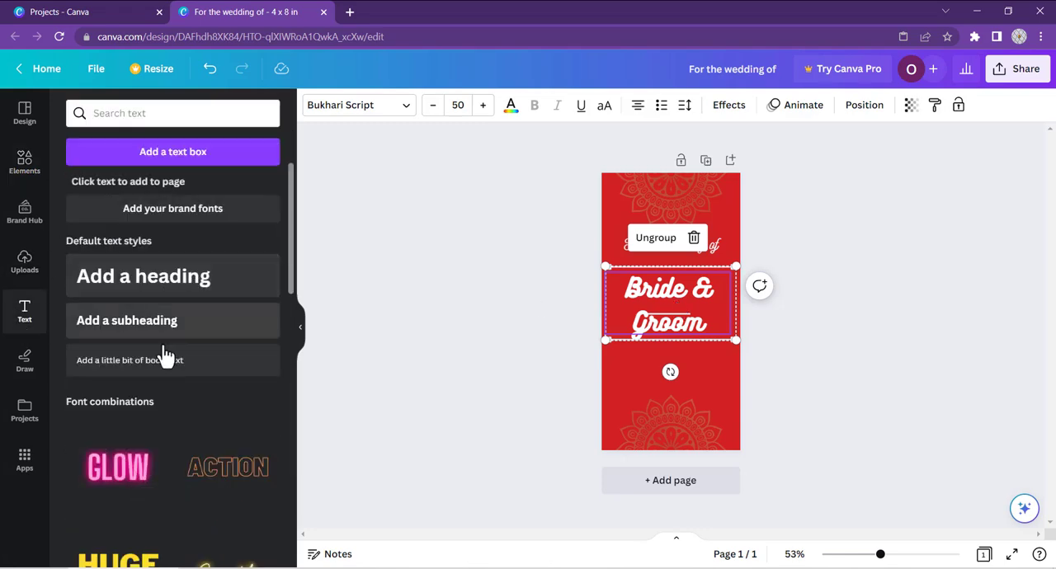
left_click_drag(176, 335, 676, 351)
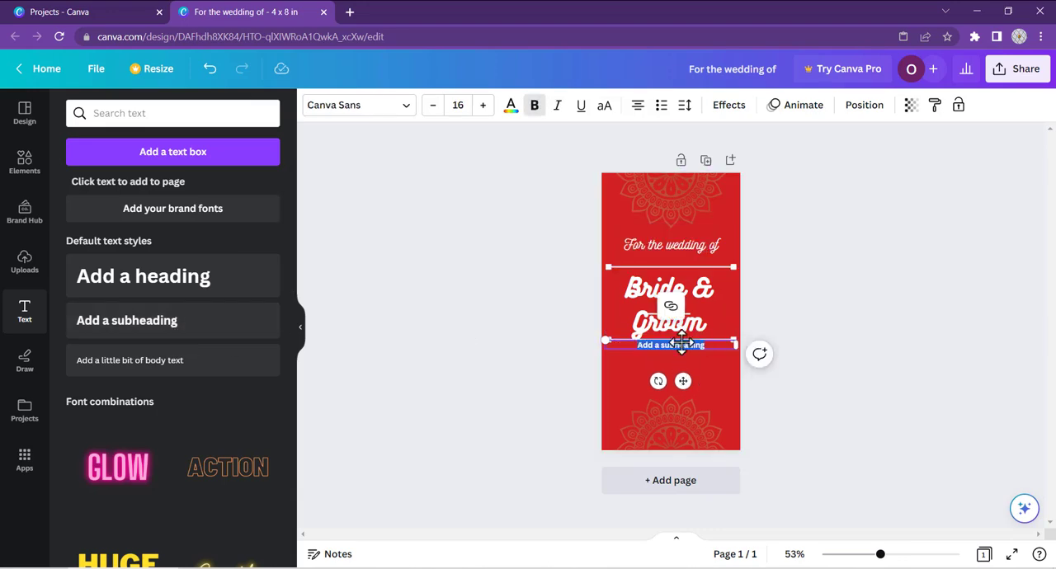
type("v")
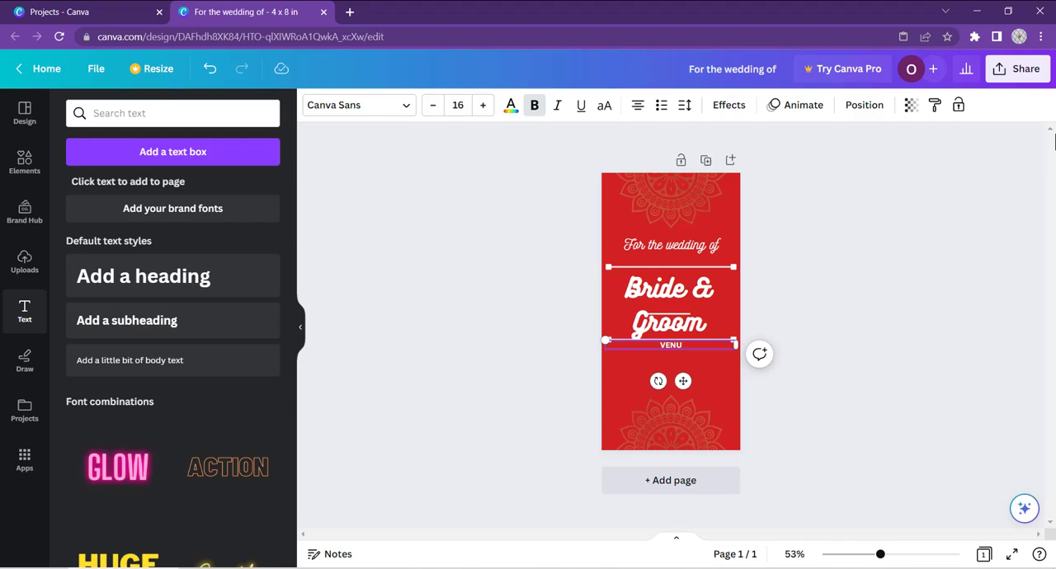
type("ENUE :....................")
key("Return")
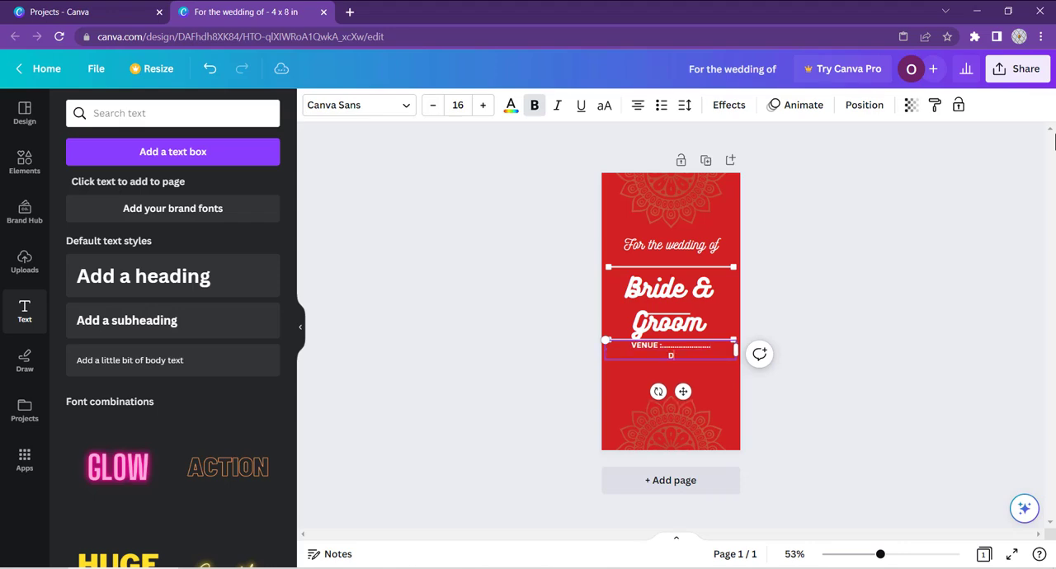
type("DATE : ..................................")
key("Return")
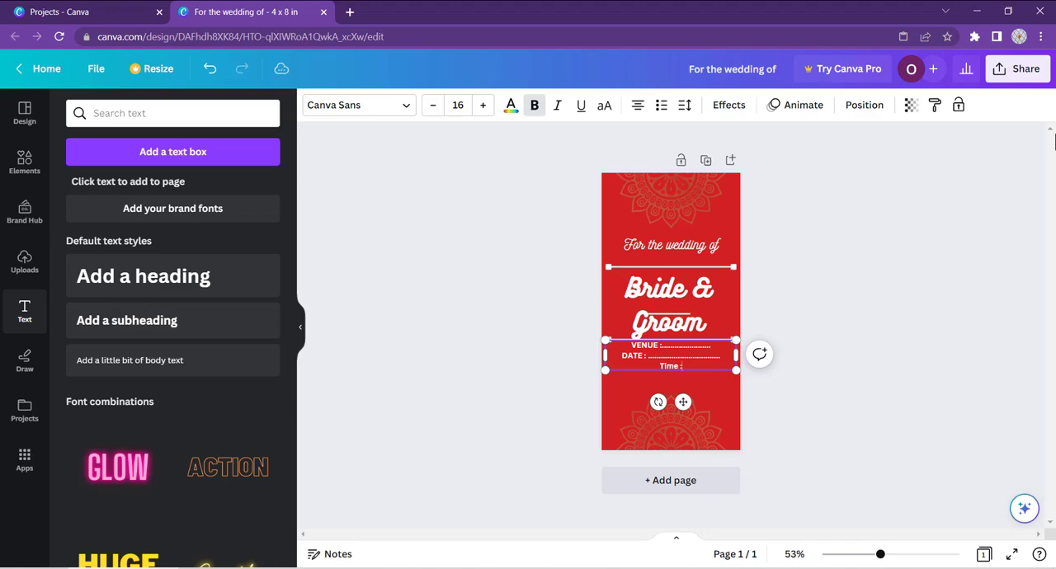
type("Time : ....................")
Step: Lower the venue details and the "Bride & Groom" group slightly, and place "For the wedding of" just above the upper line
left_click_drag(687, 361, 687, 373)
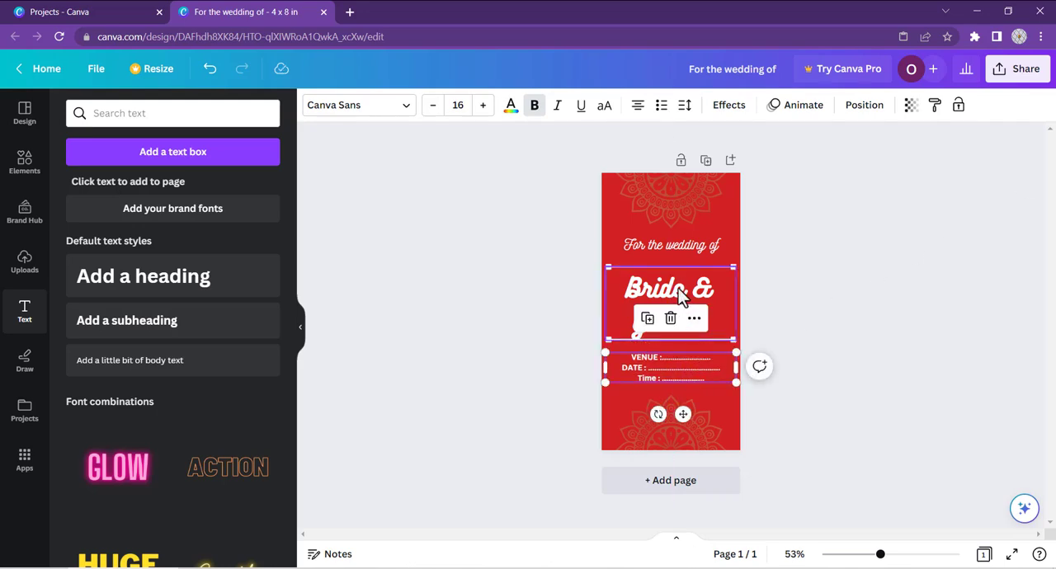
left_click(678, 289)
left_click_drag(678, 288, 677, 294)
left_click(811, 255)
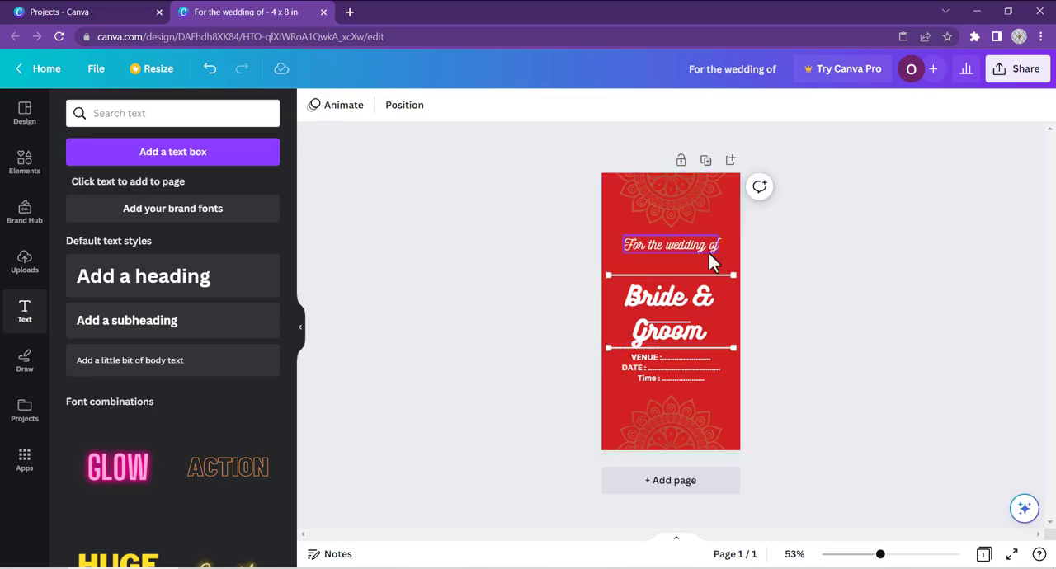
left_click(706, 253)
left_click_drag(706, 252, 701, 266)
left_click_drag(688, 357, 689, 360)
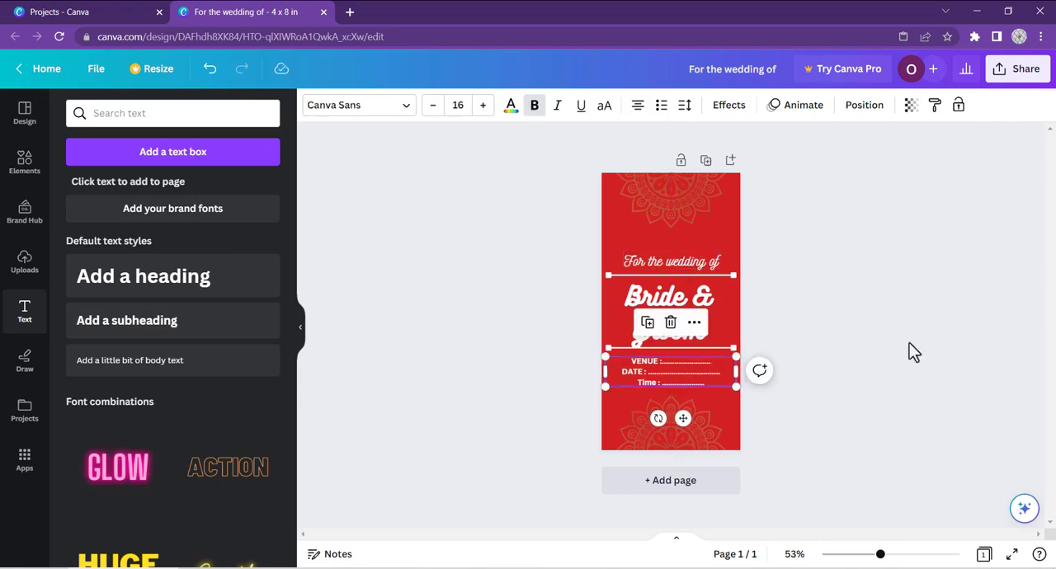
Step: Group all the wedding text and lines together and nudge the group slightly upward between the mandalas
left_click(912, 351)
left_click_drag(582, 245, 729, 368)
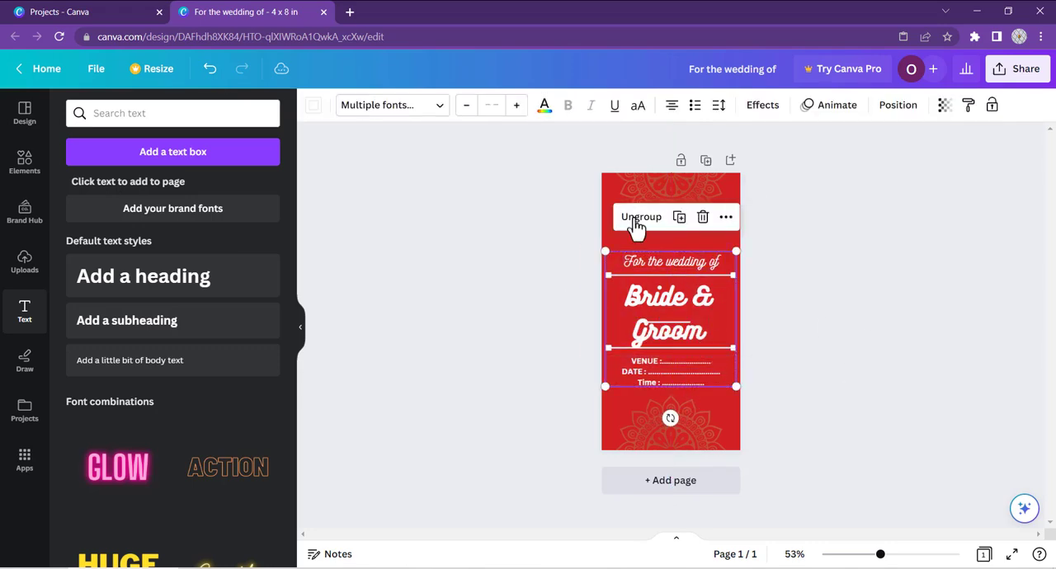
left_click_drag(685, 302, 684, 297)
left_click(813, 307)
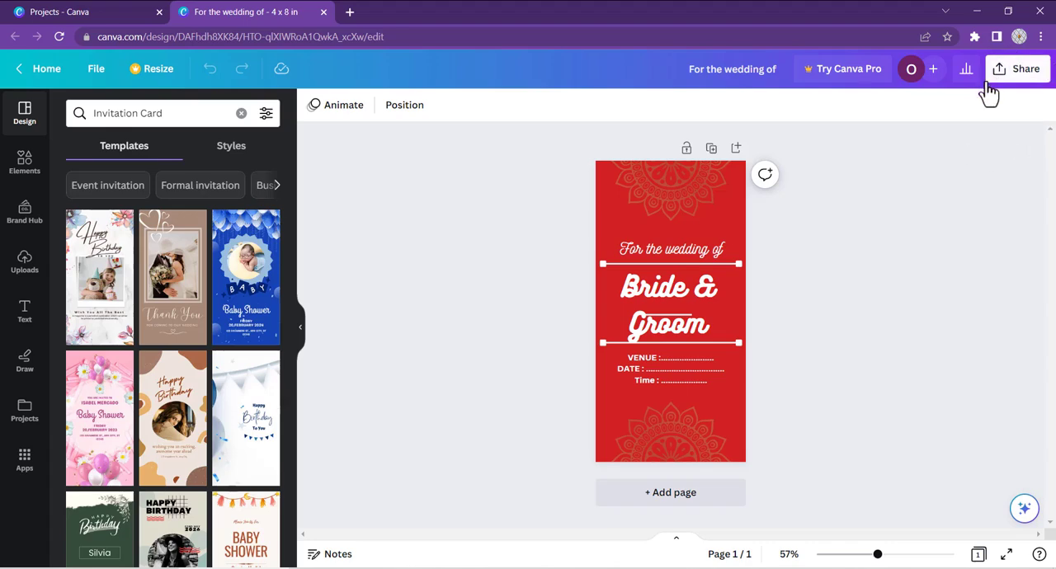
Step: Download the finished invitation card as a PNG
left_click(1034, 76)
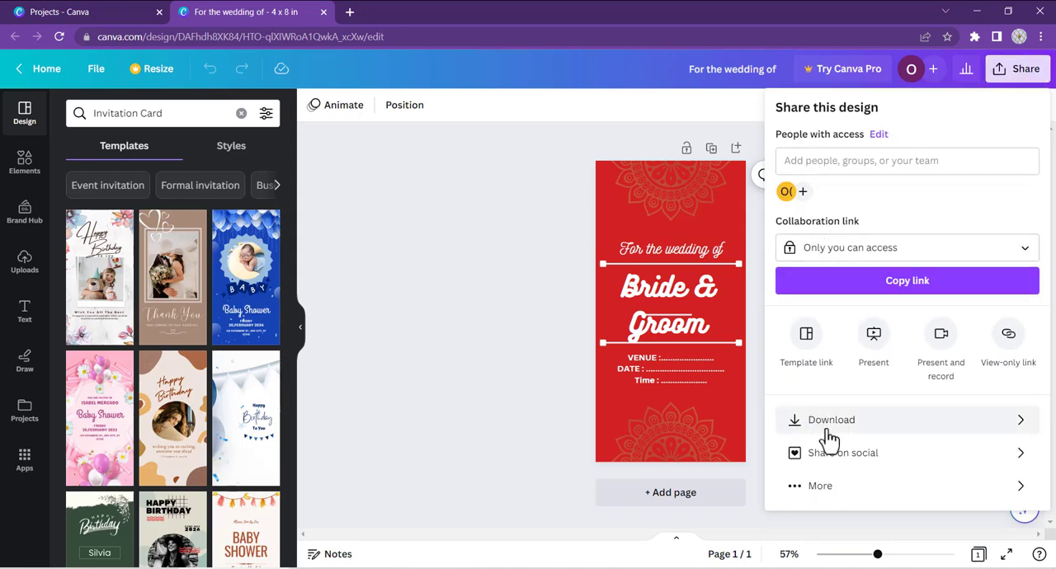
left_click(860, 429)
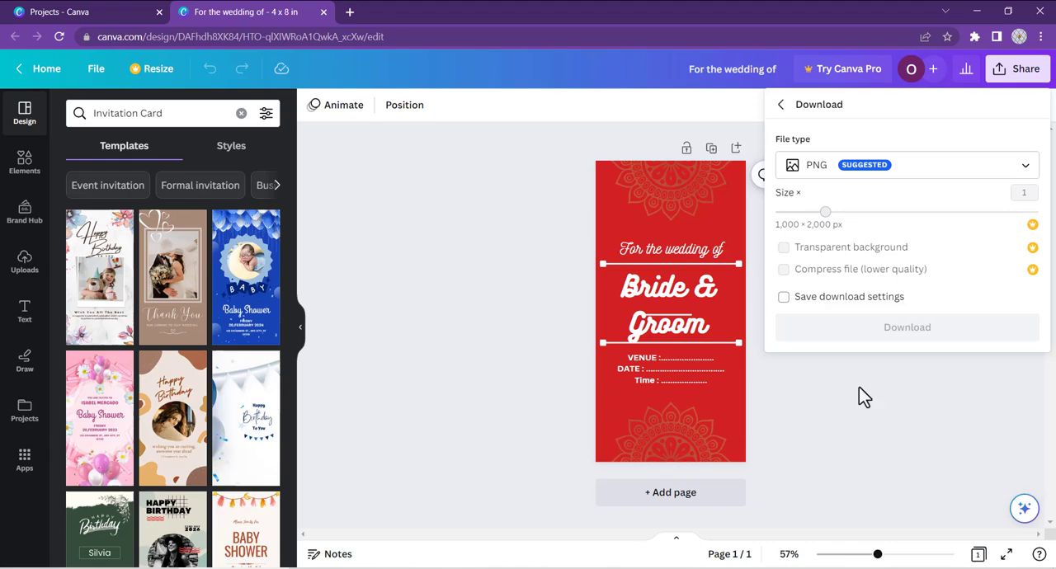
left_click(821, 169)
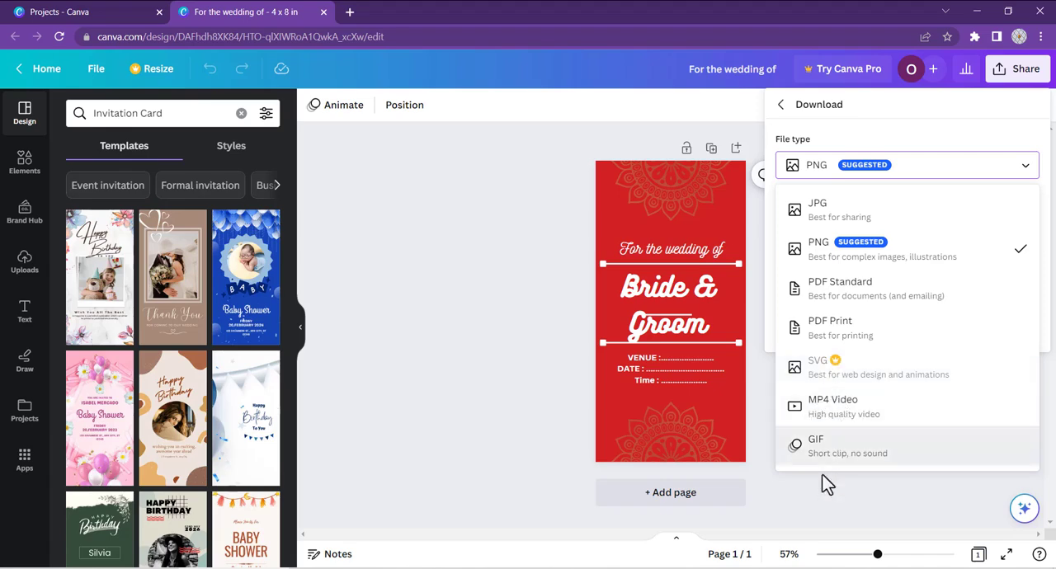
left_click(822, 175)
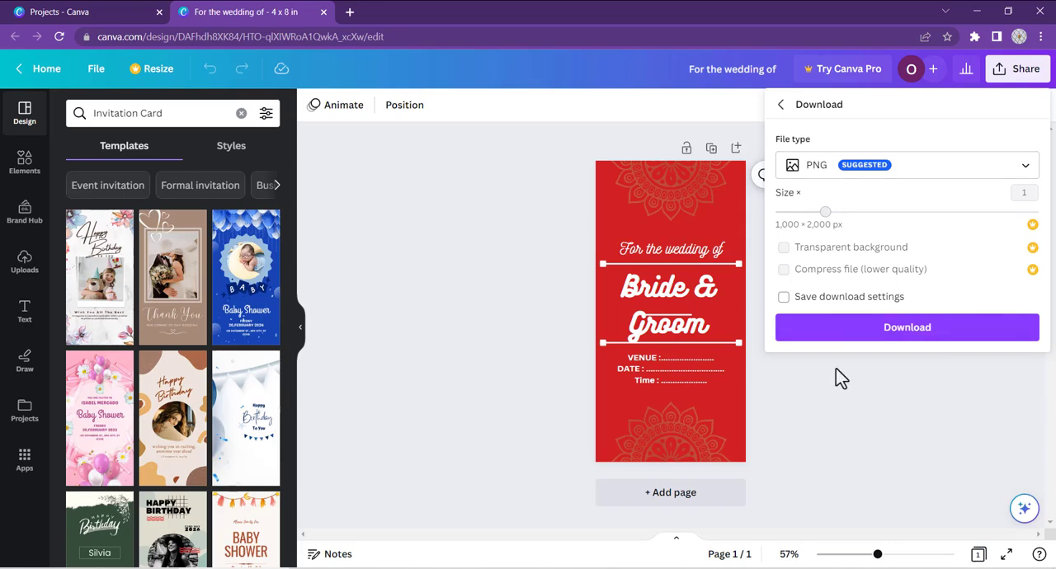
left_click(870, 330)
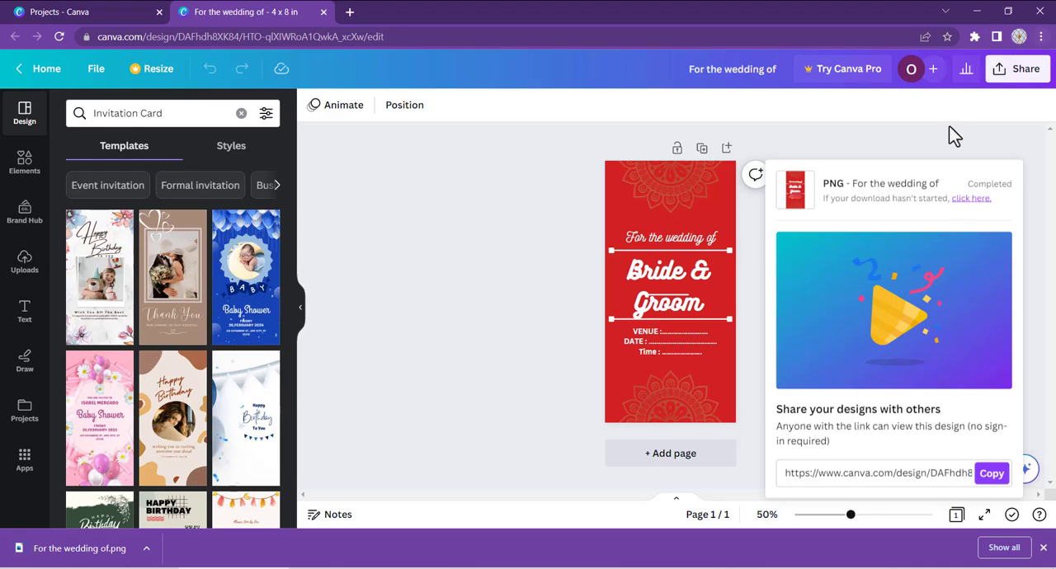
Step: View the downloaded "For the wedding of.png" in the image viewer, then return to the design in Canva
left_click(978, 11)
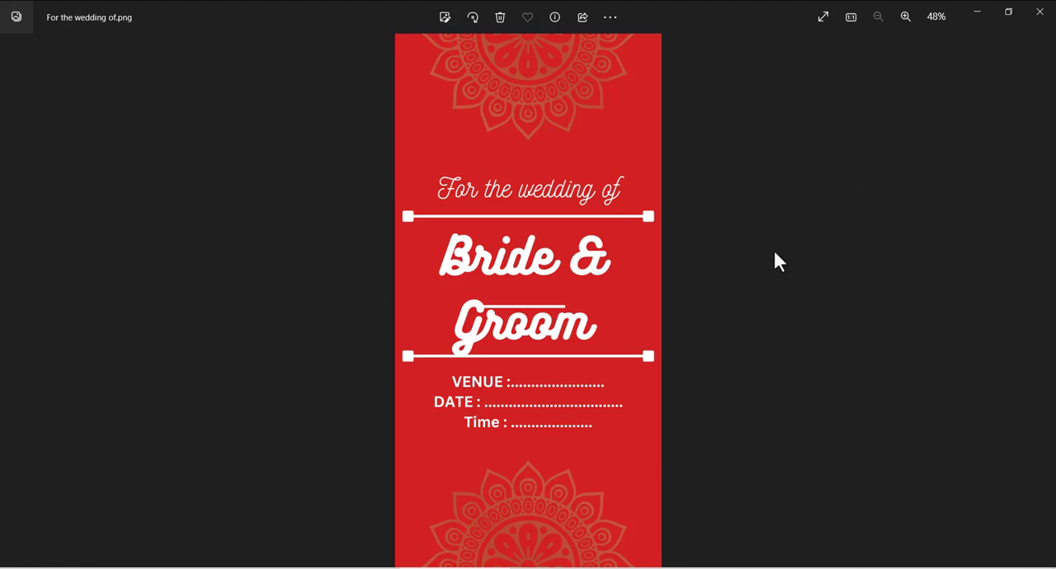
mouse_move(234, 567)
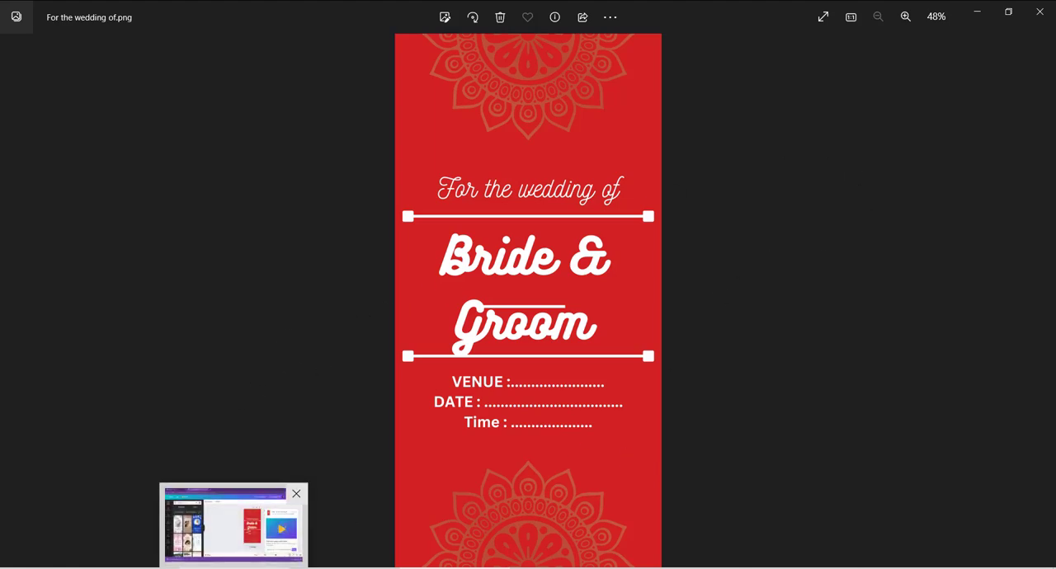
left_click(234, 524)
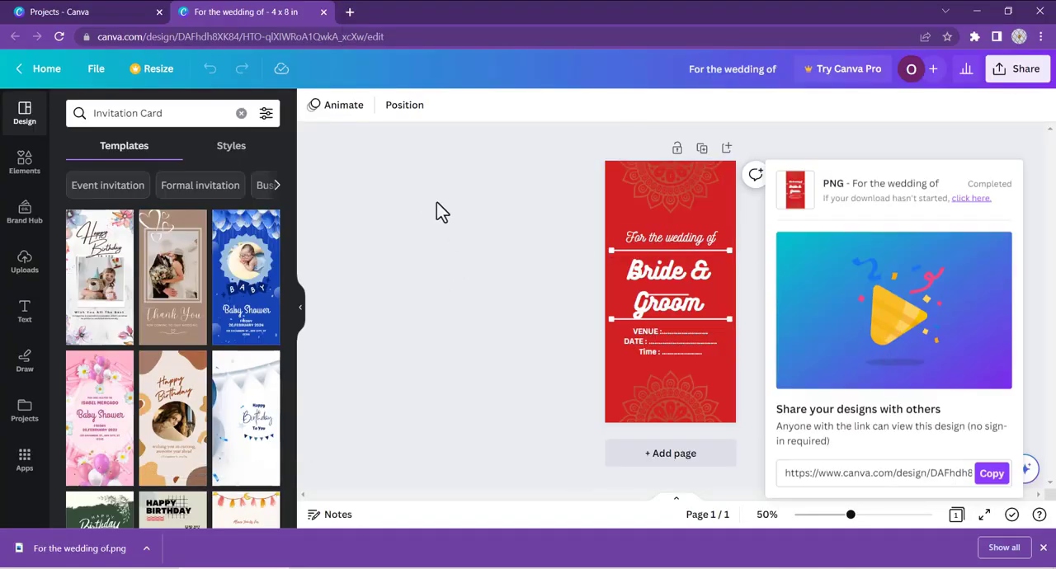
left_click(863, 142)
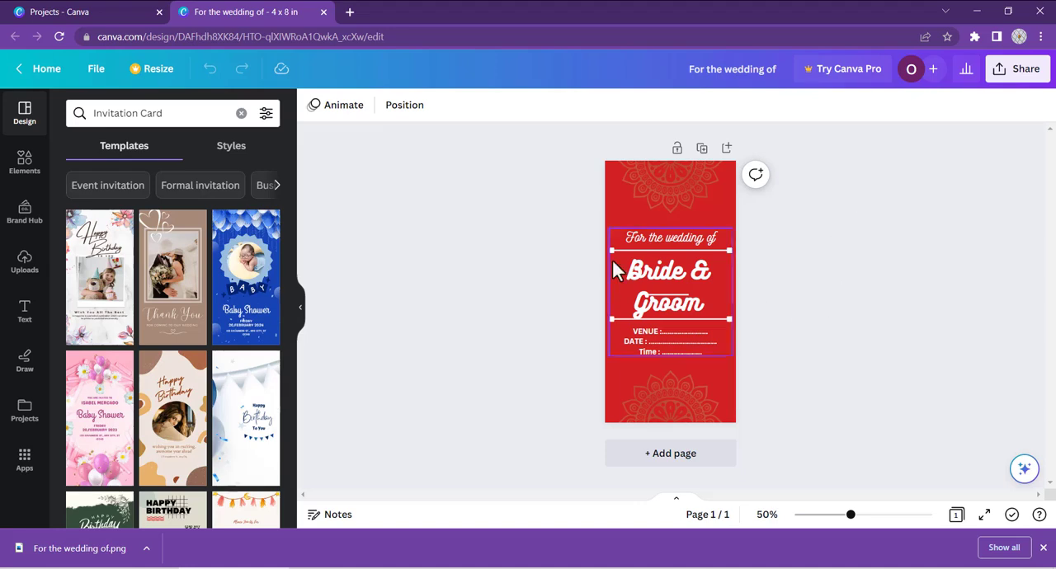